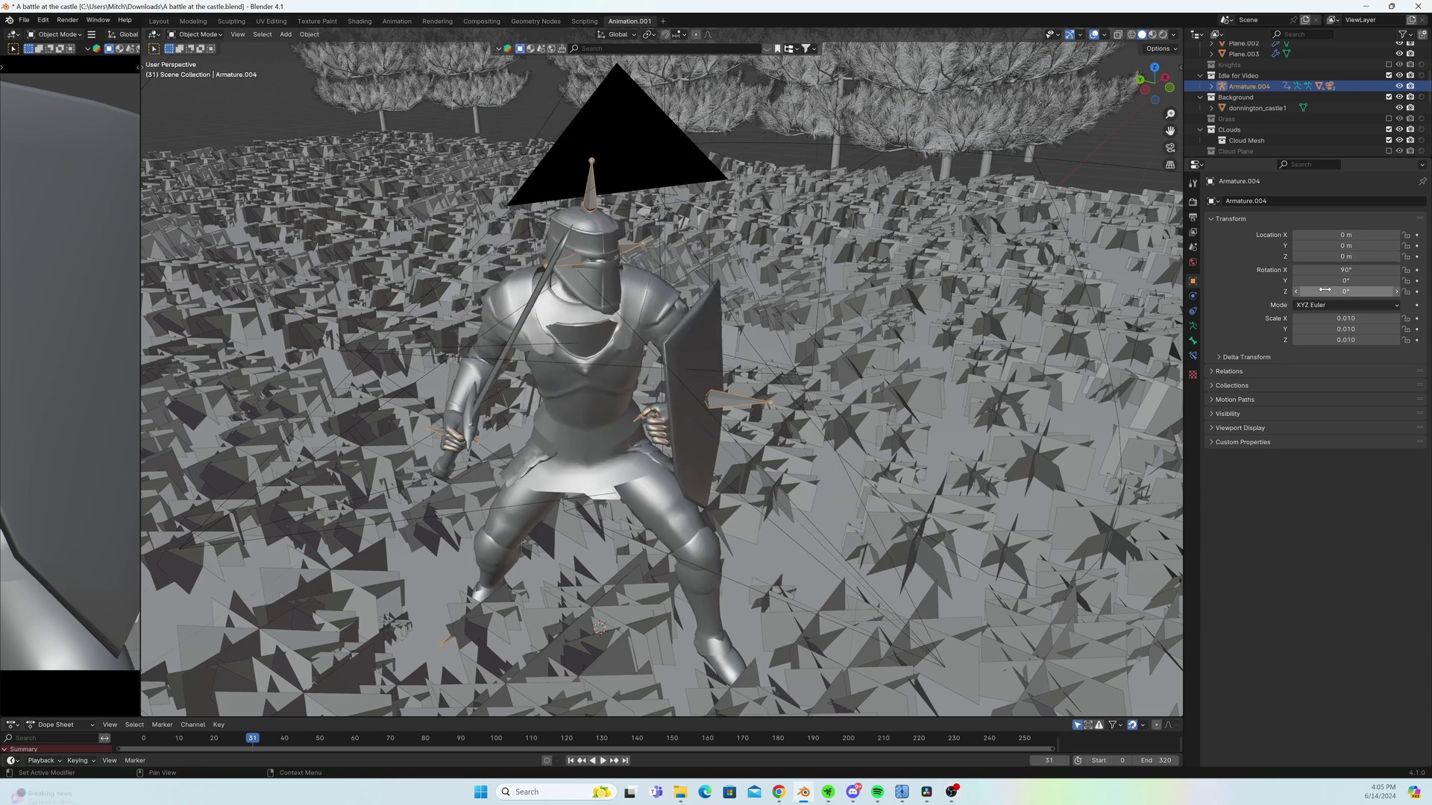
- Rotate the knight armature 41° around Z and orbit the view around the knight
left_click_drag(1324, 290, 1355, 290)
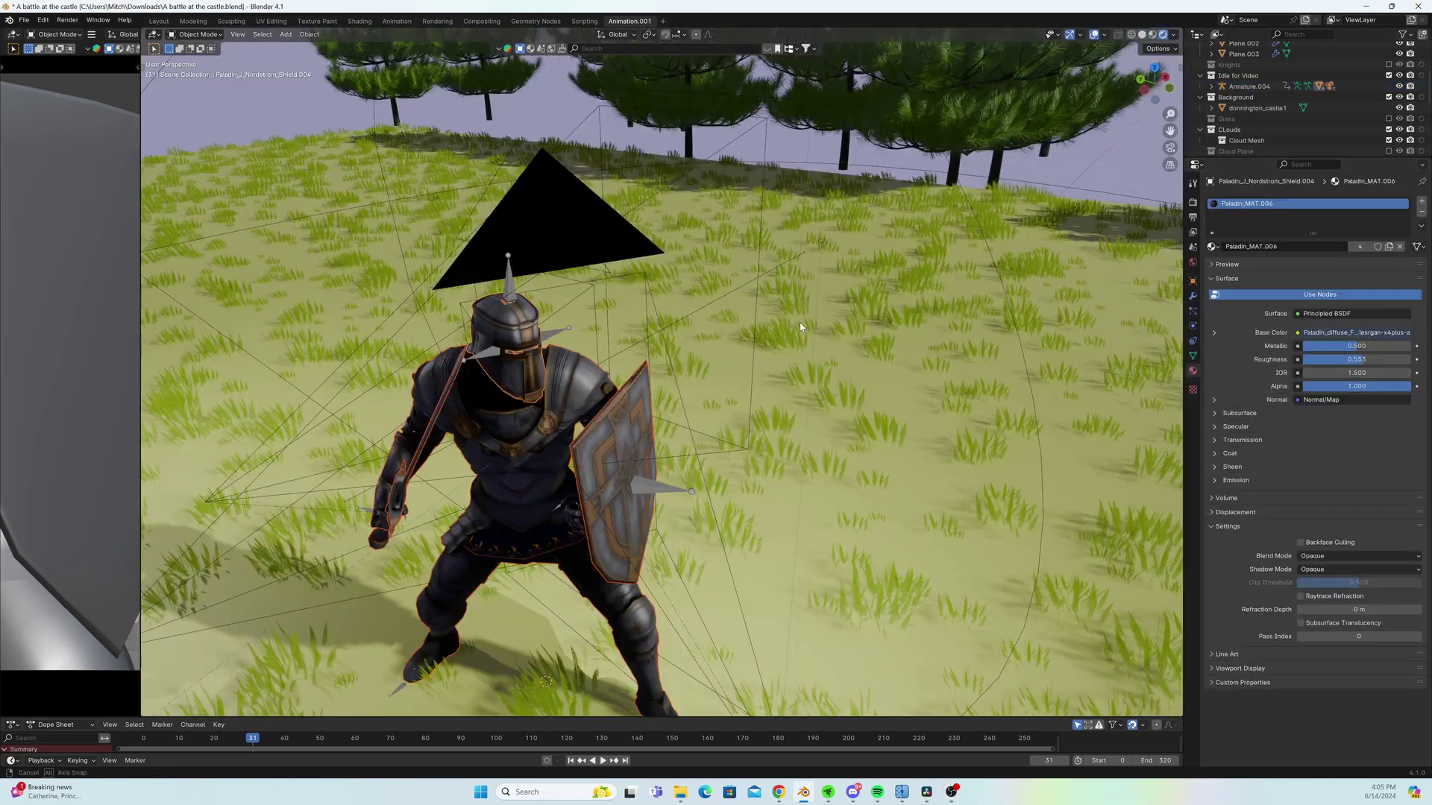
middle_click_drag(799, 322, 801, 324)
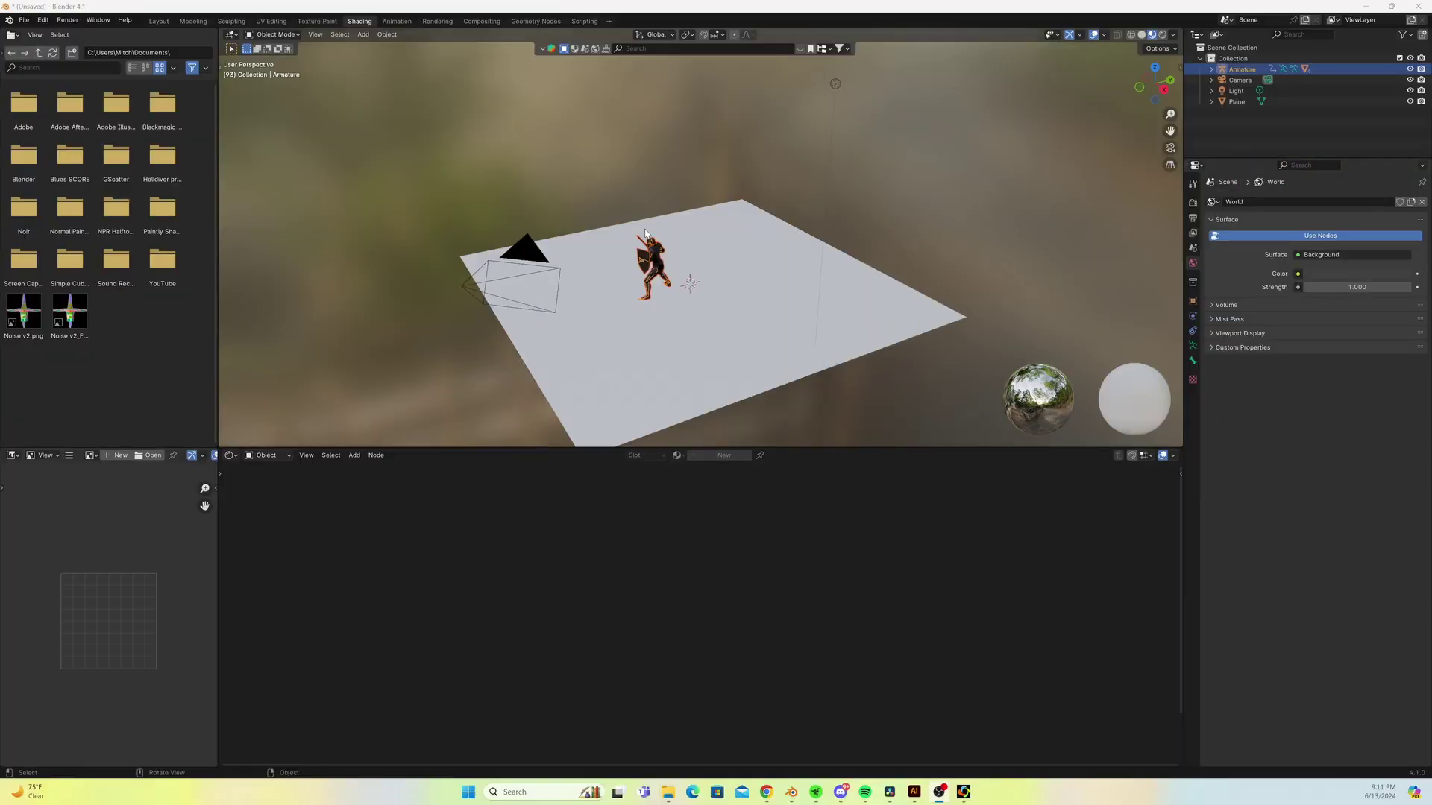
- Select the sword mesh from a low front view and bring its Principled BSDF nodes into view
middle_click_drag(646, 233, 701, 243)
scroll(1087, 121, "up", 4)
left_click(714, 227)
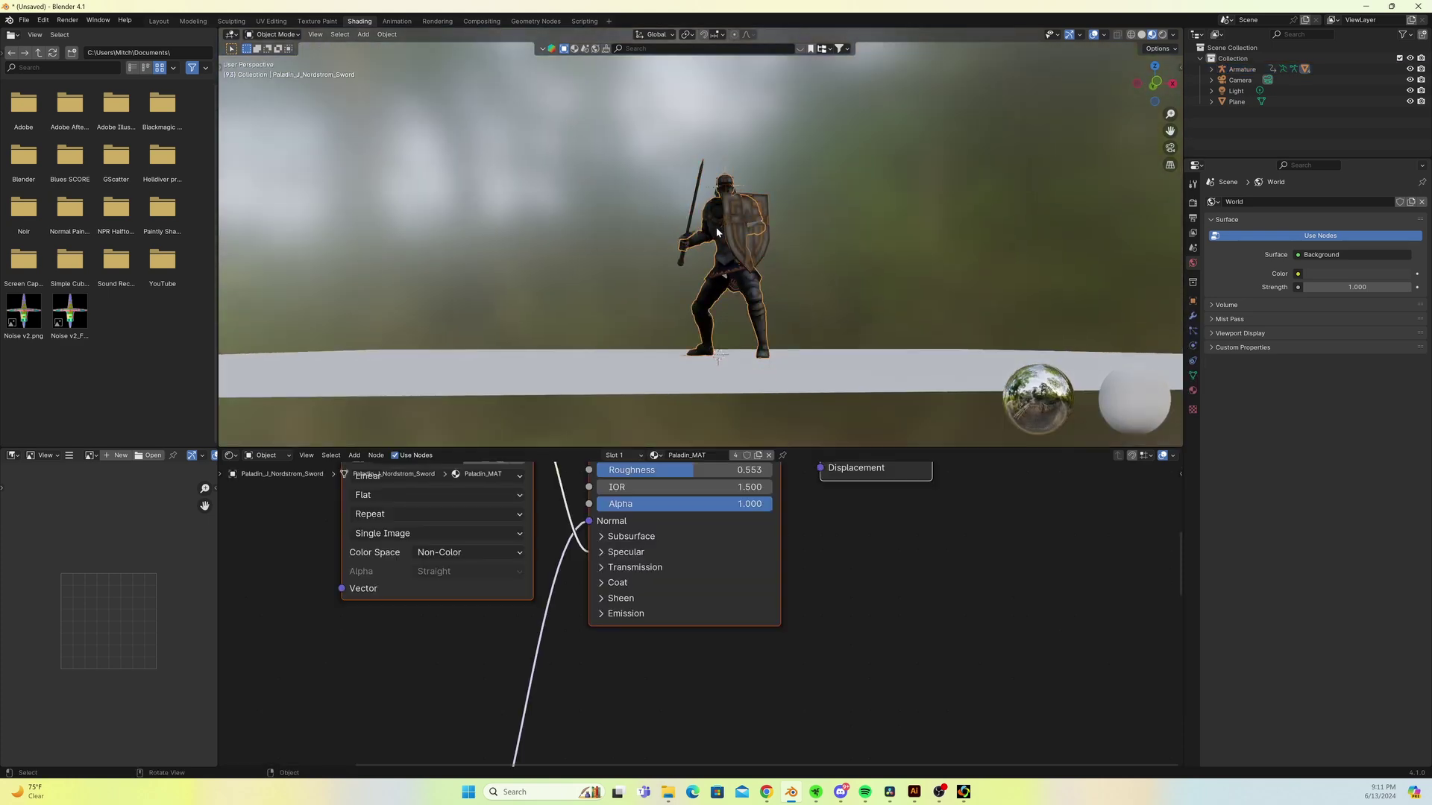
middle_click_drag(472, 474, 507, 554)
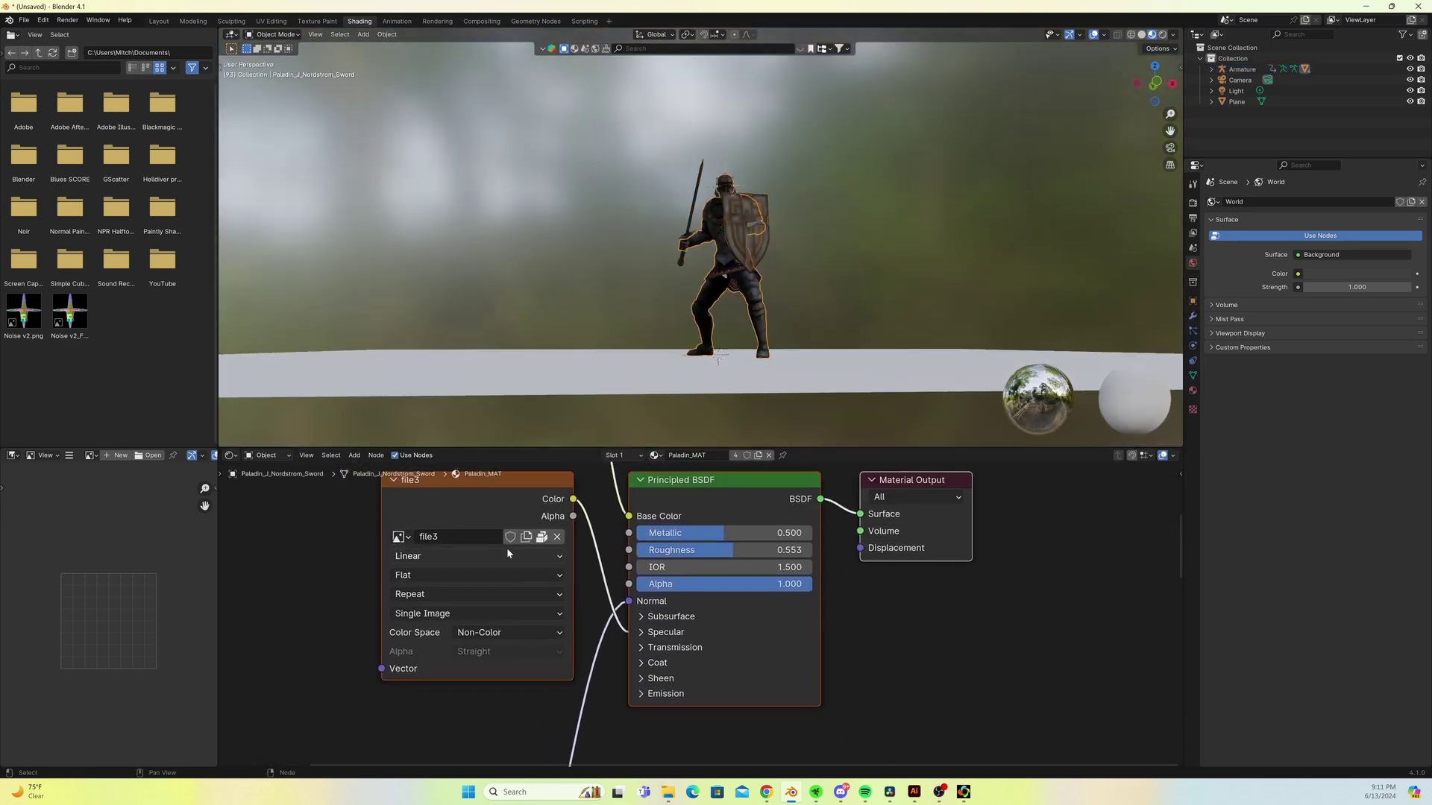
- In UV Editing, save the armour texture as the image Paladin_diffuse.png
left_click(271, 22)
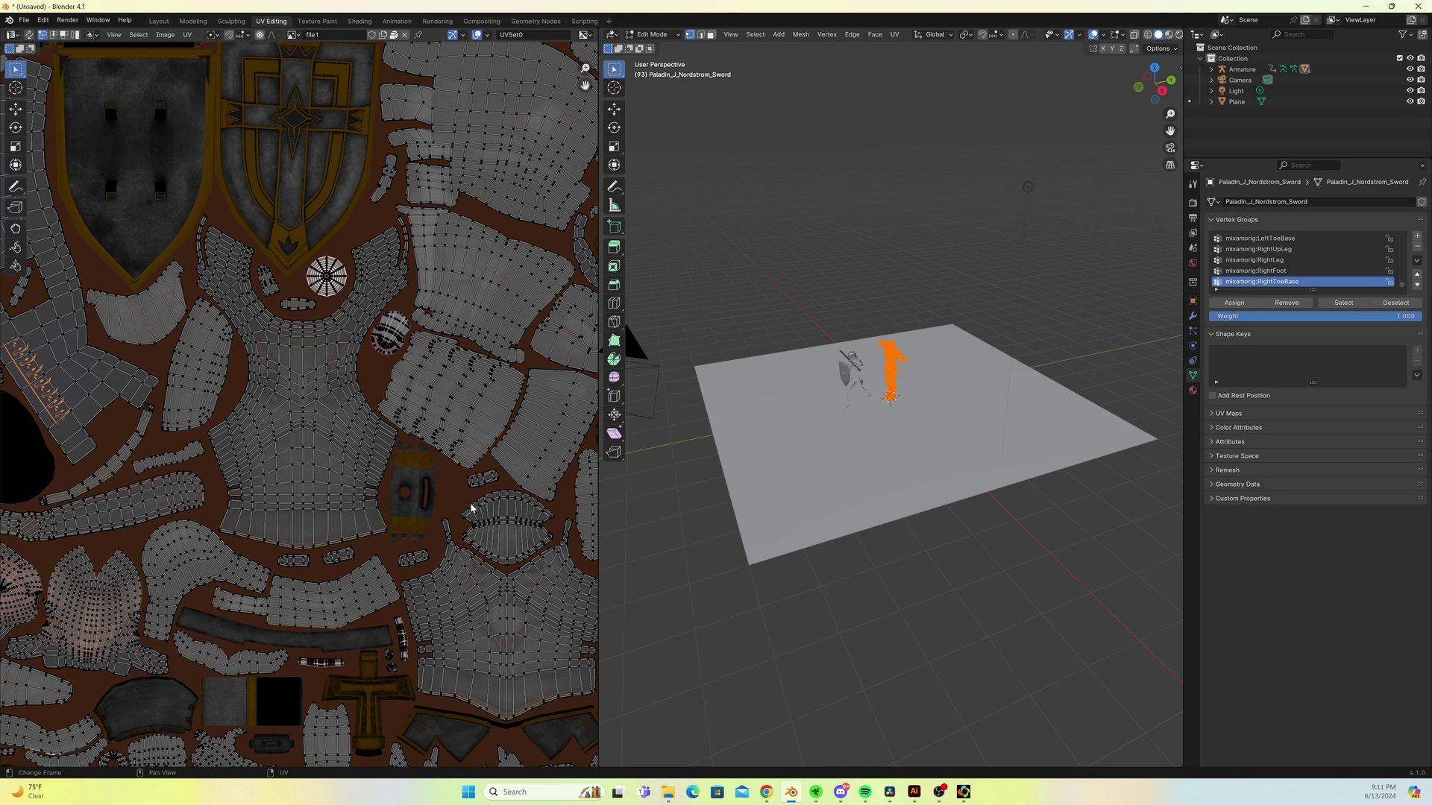
scroll(410, 408, "up", 3)
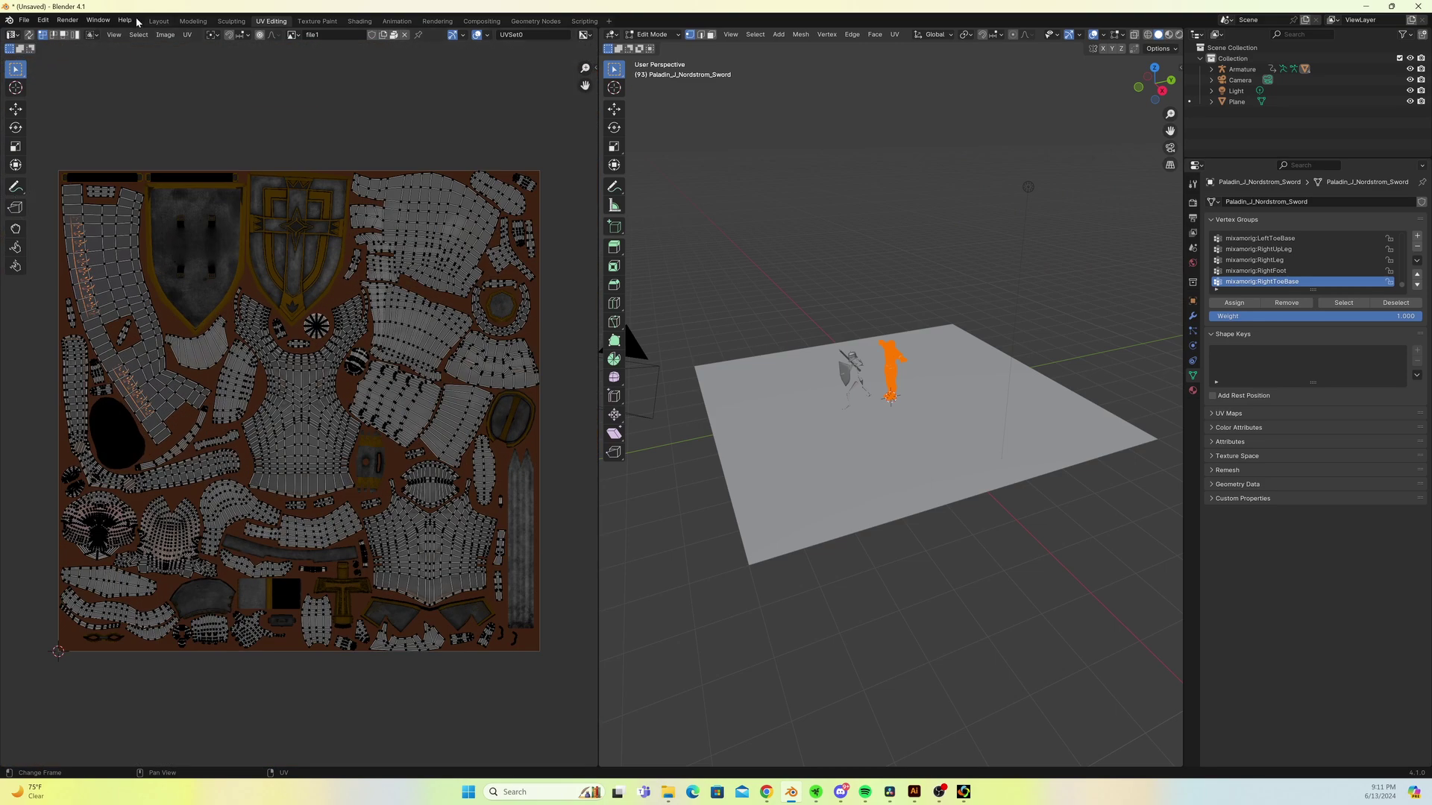
left_click(165, 35)
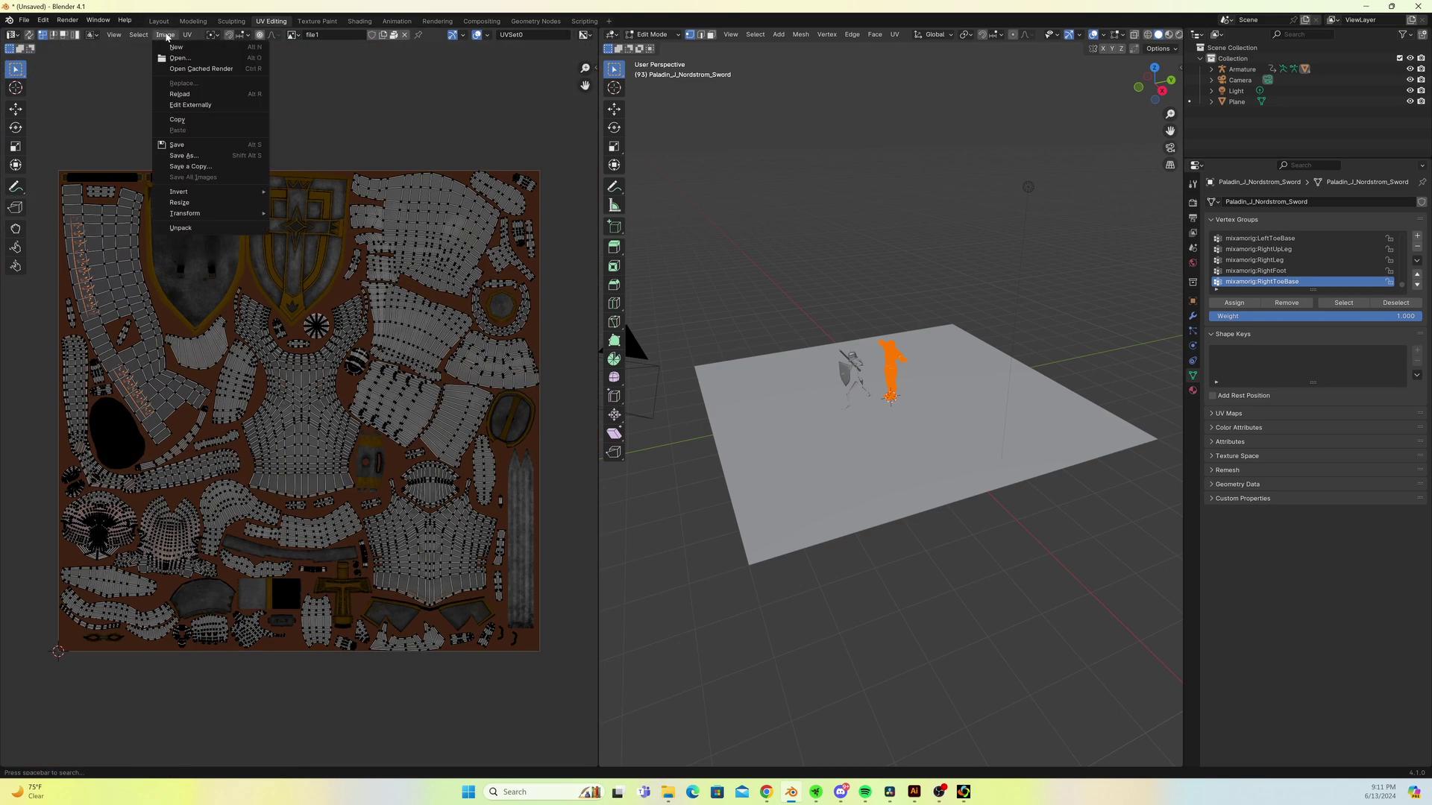
left_click(186, 156)
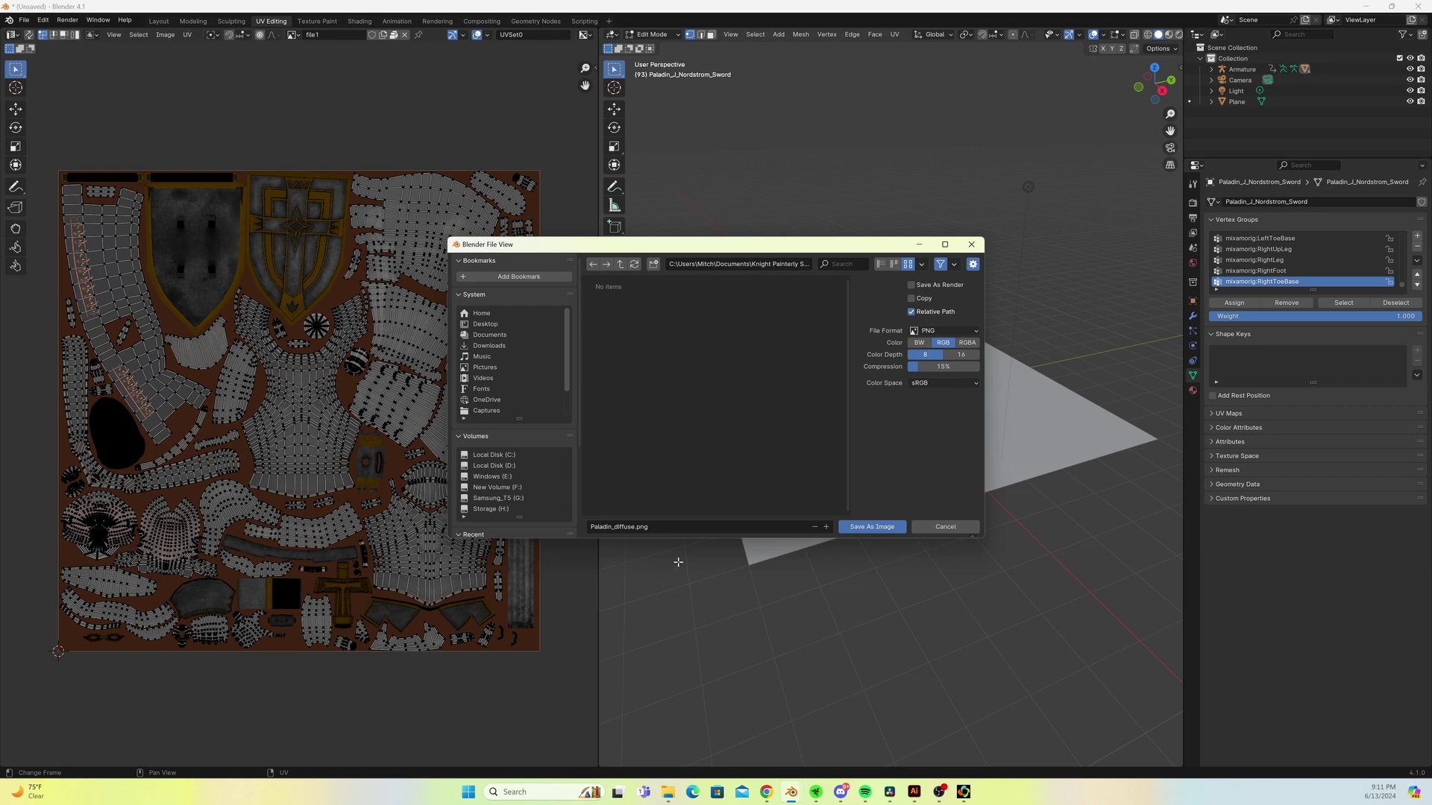
left_click(872, 527)
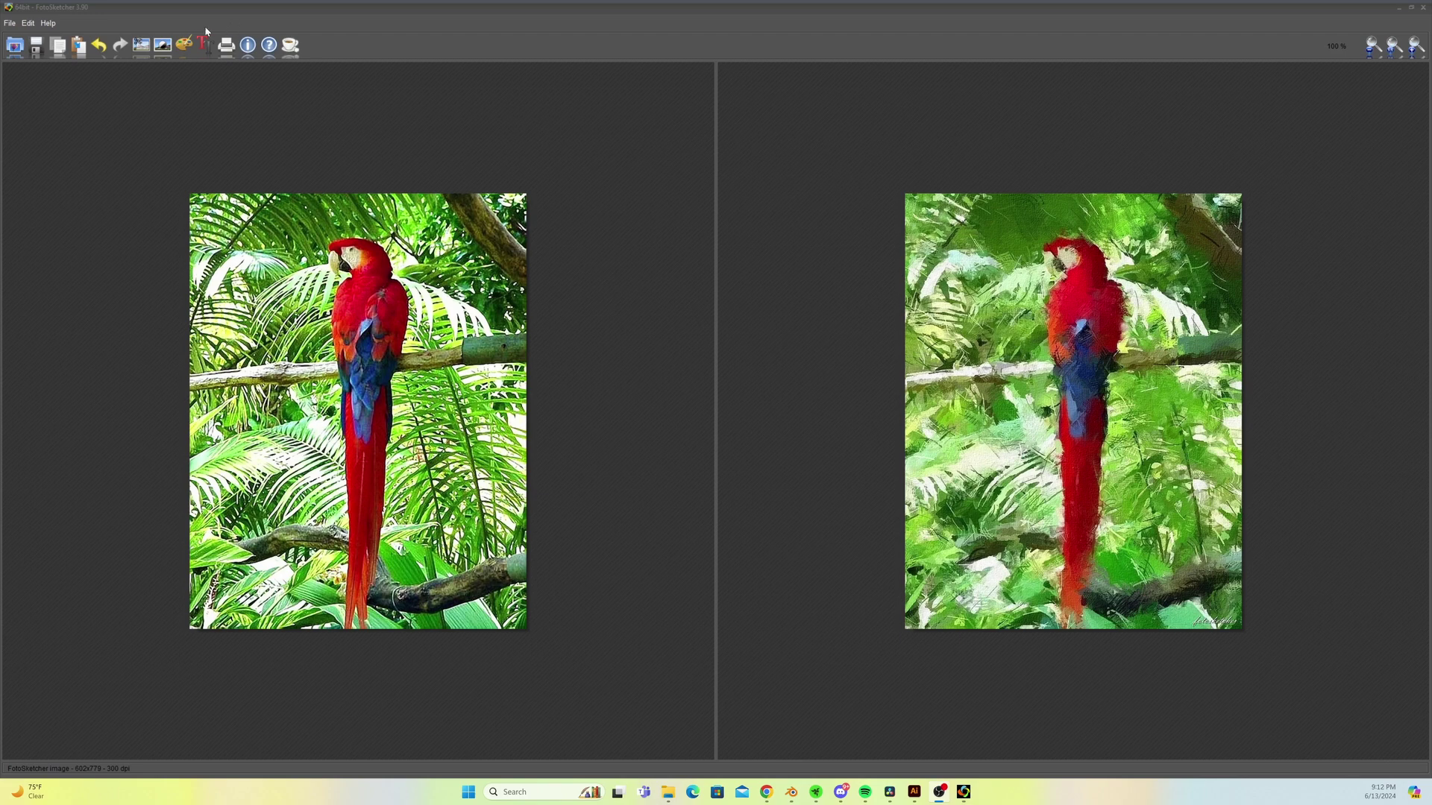
- Try Painting 8, then settle on the Cartoon 1 drawing style with edge intensity 120
left_click(181, 45)
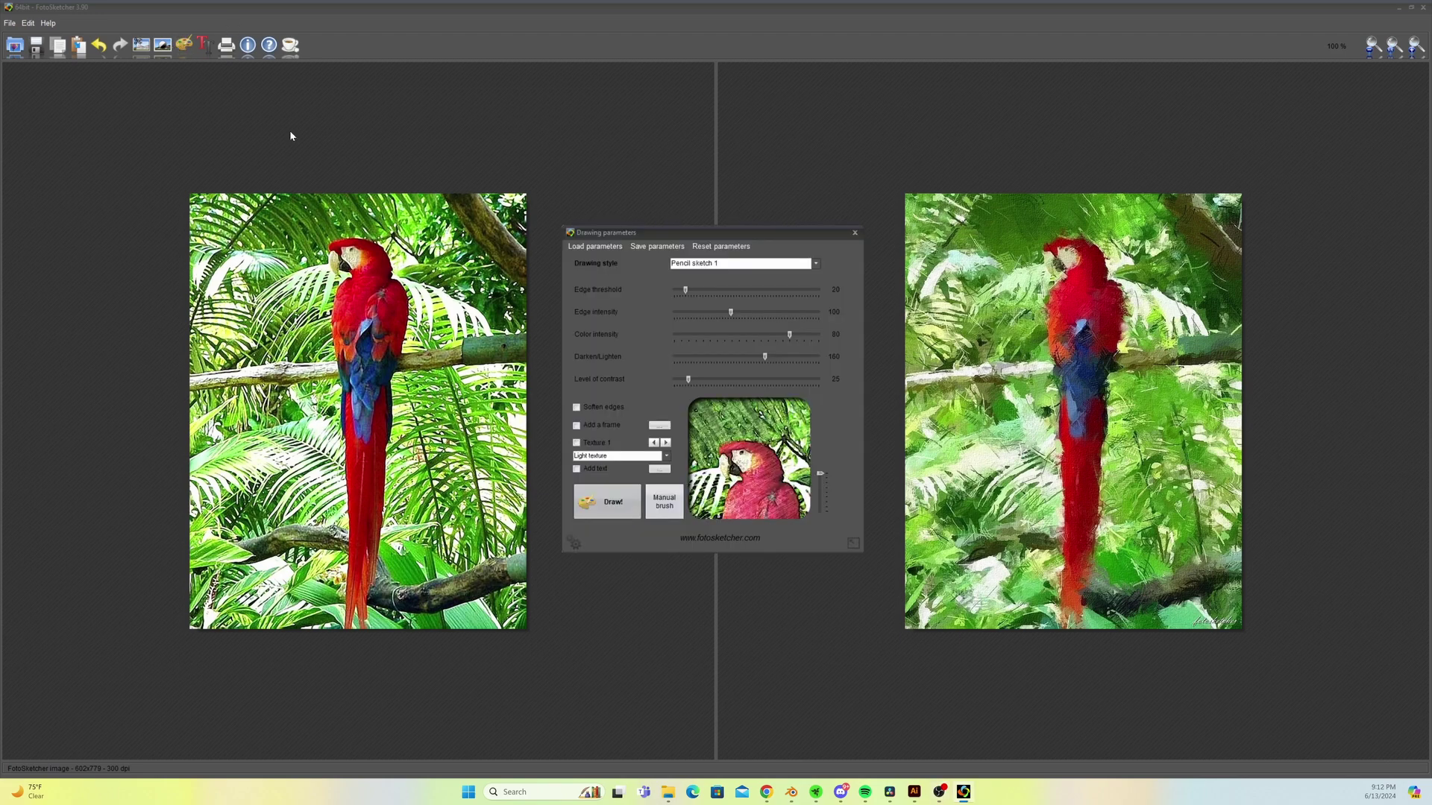
left_click(816, 265)
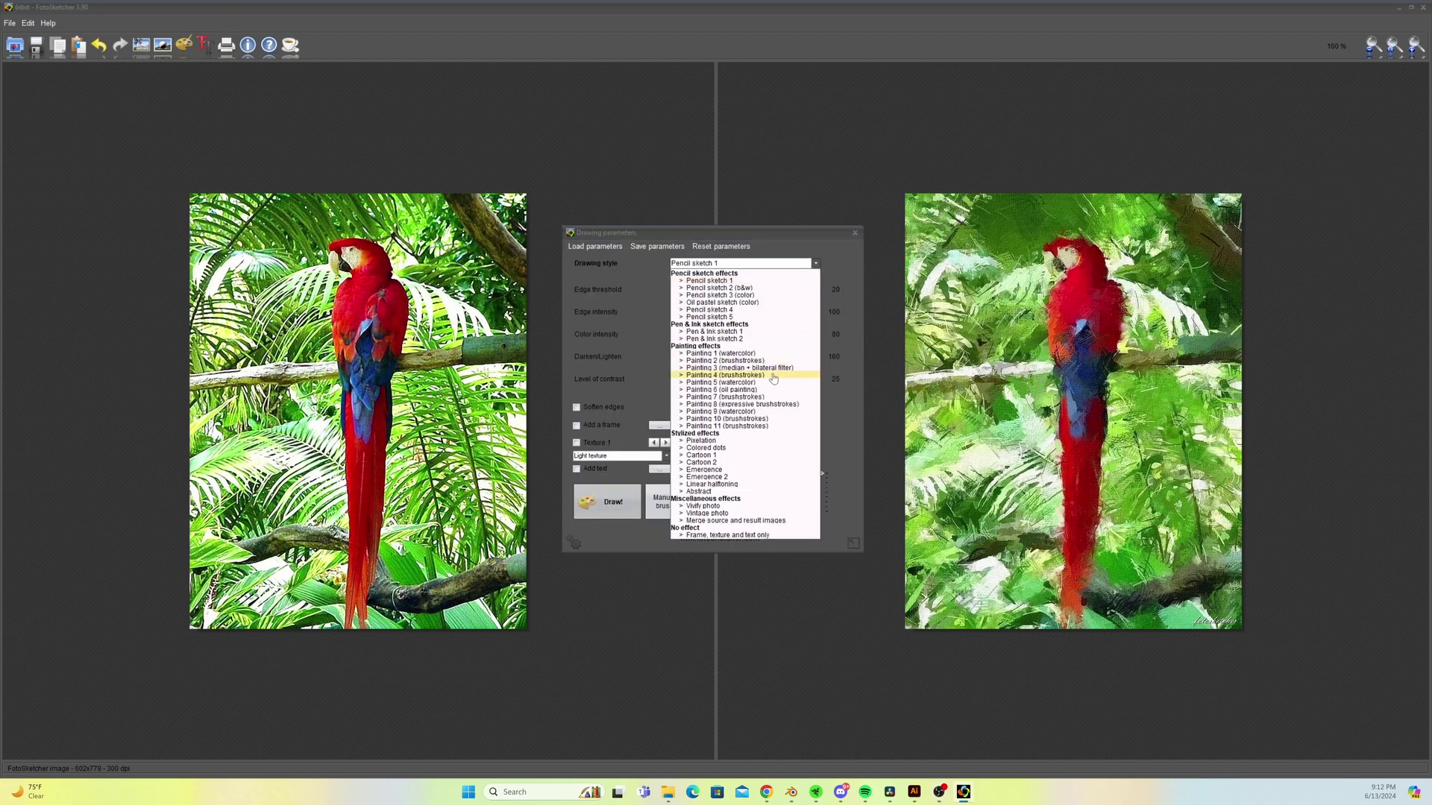
left_click(762, 405)
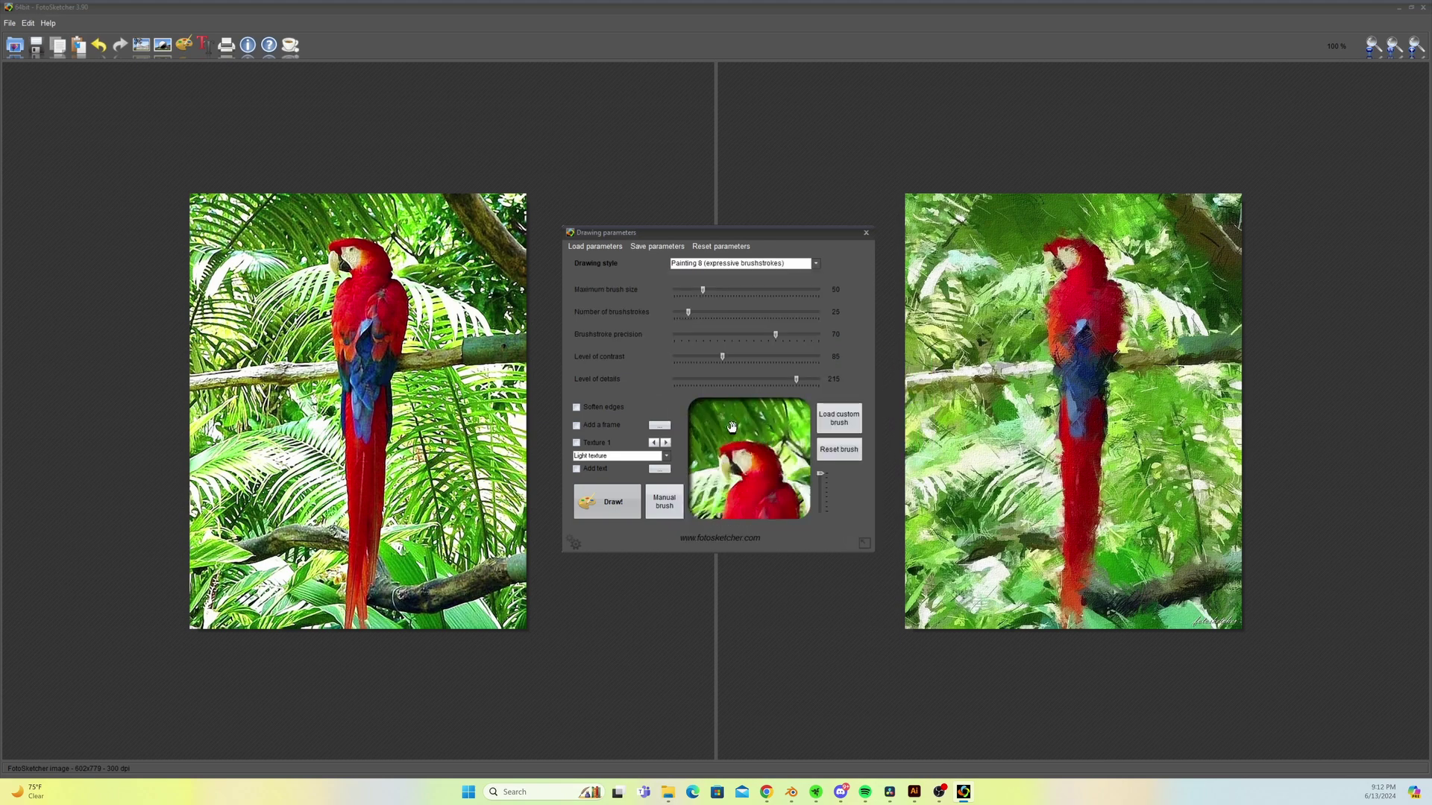
left_click(815, 265)
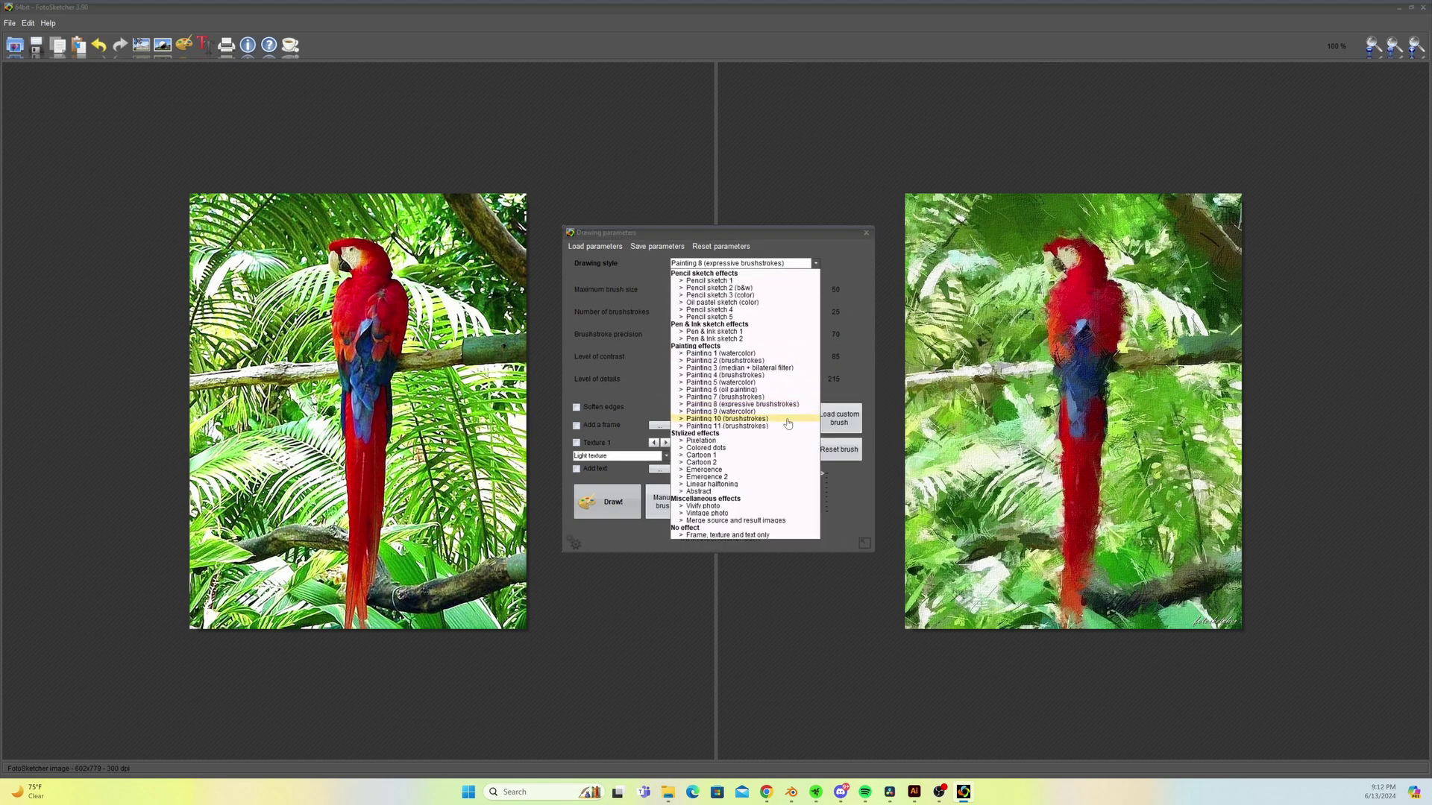
left_click(756, 462)
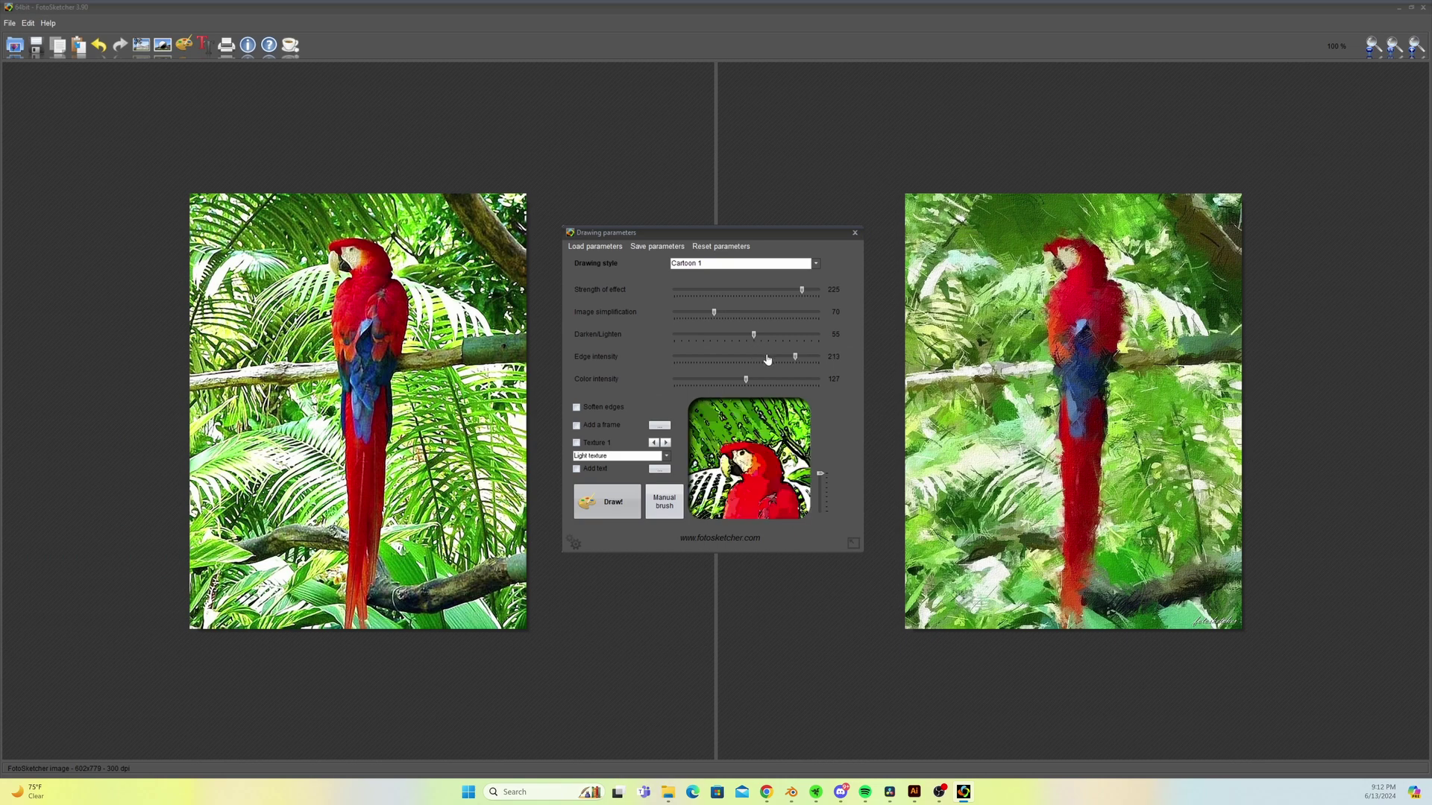
left_click(751, 359)
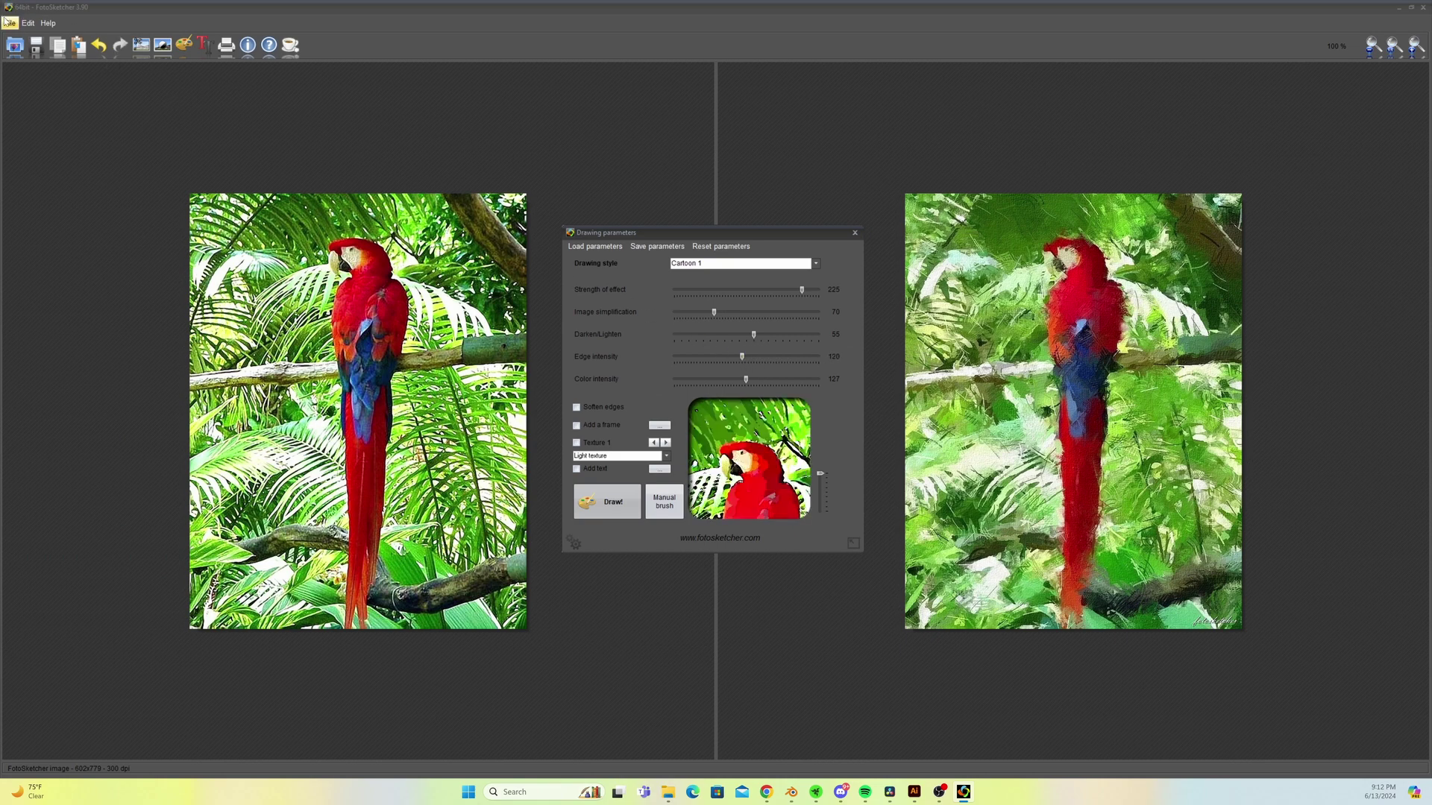
left_click(7, 23)
- Add the three Paladin textures from Documents > Knight Painterly Shader to the batch list
mouse_move(28, 23)
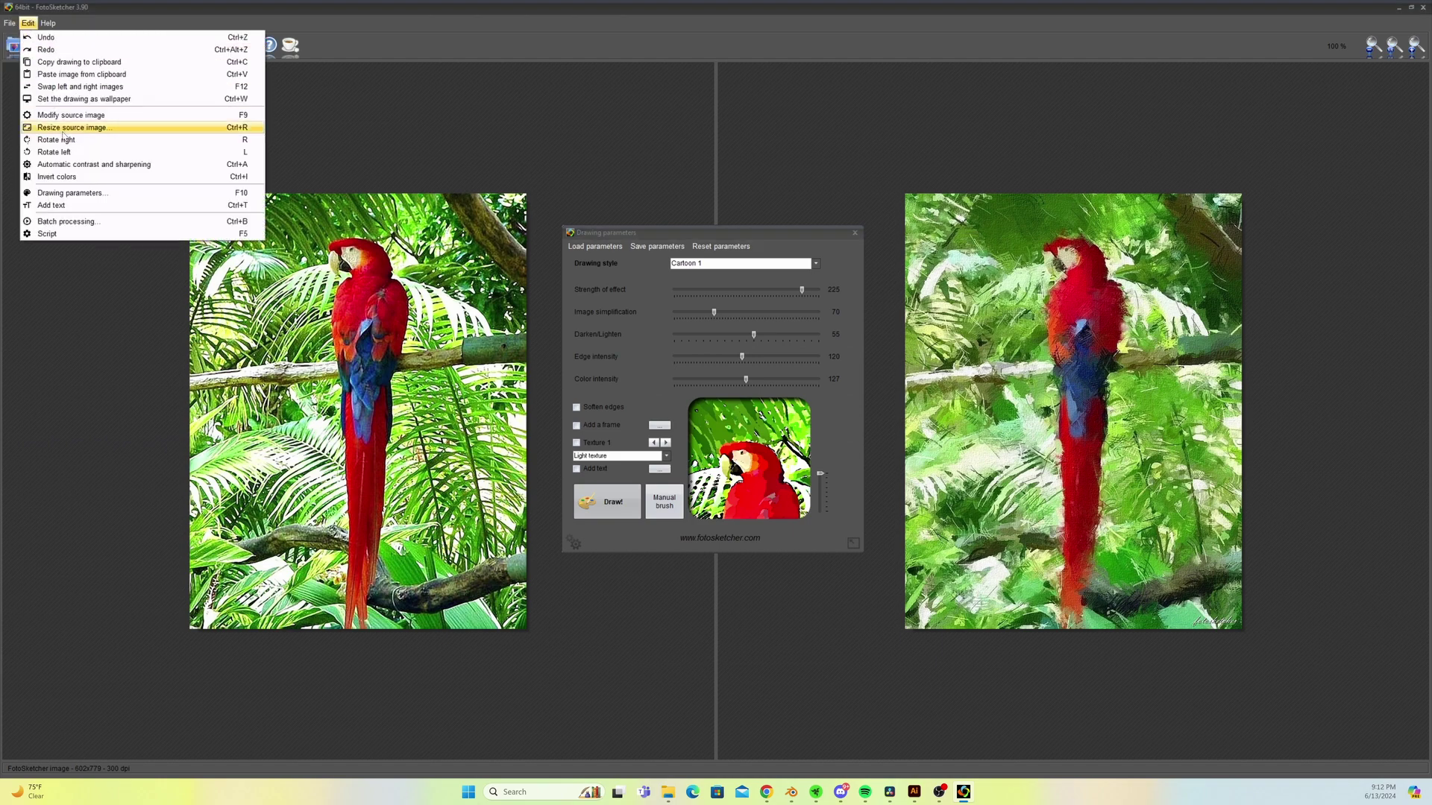
left_click(75, 222)
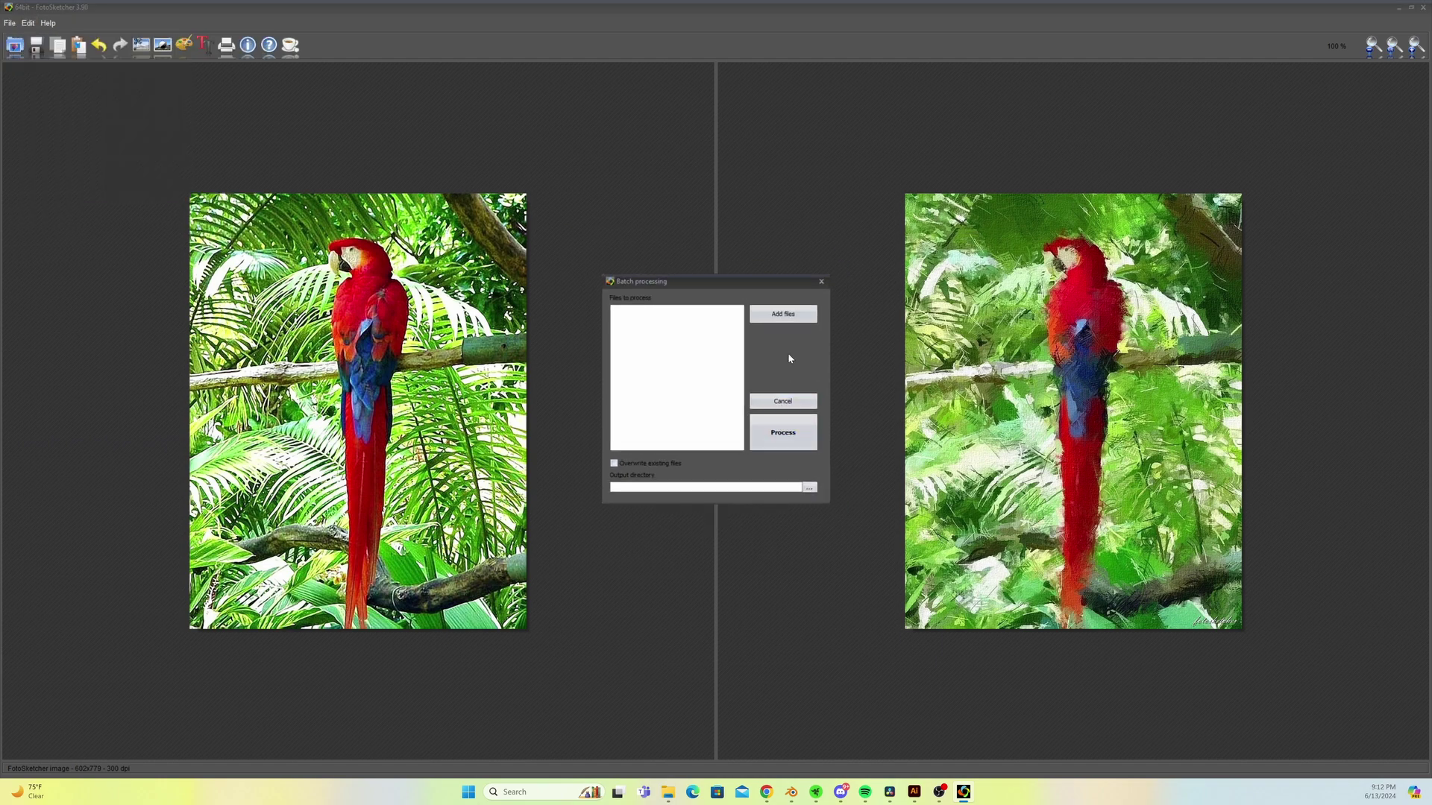
left_click(783, 314)
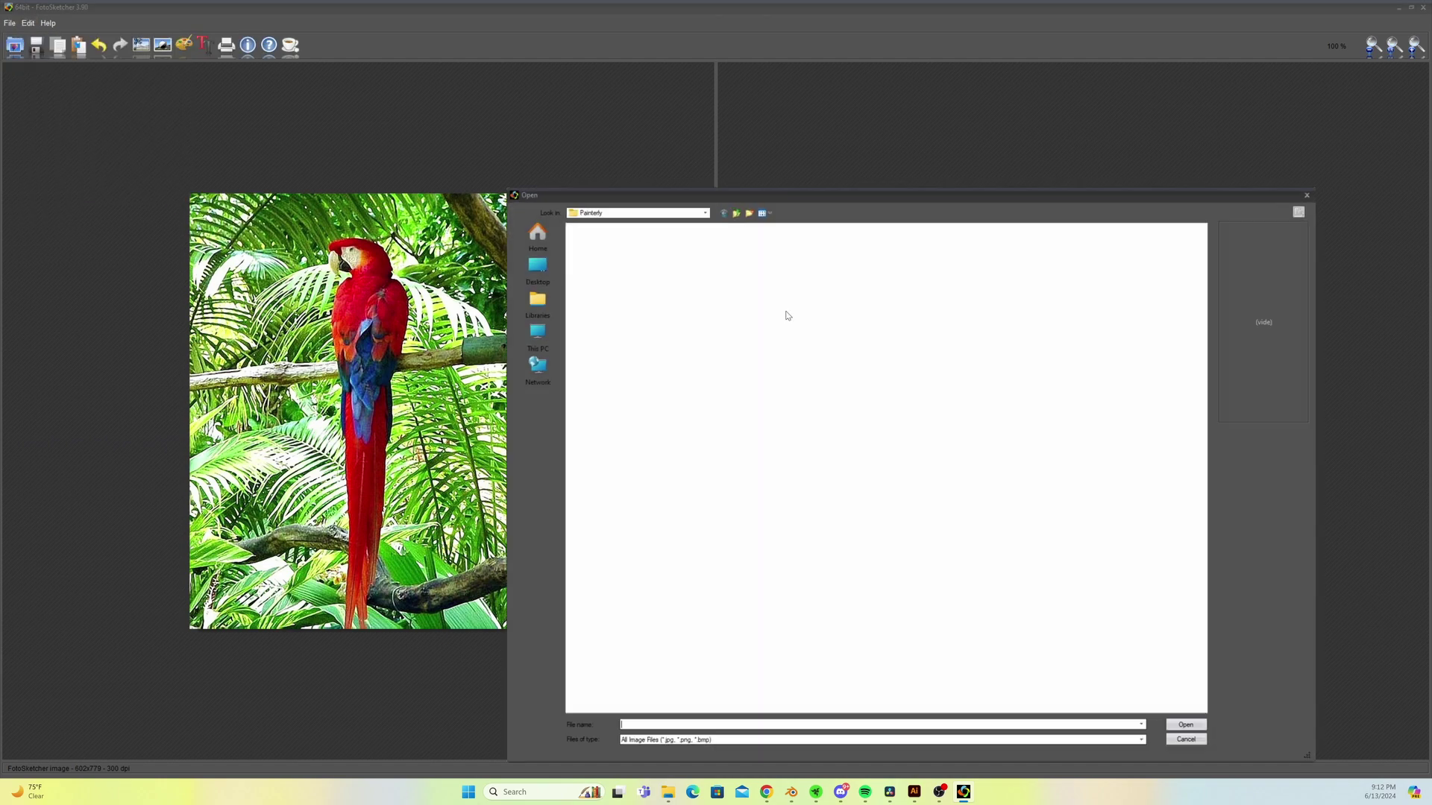
left_click(536, 277)
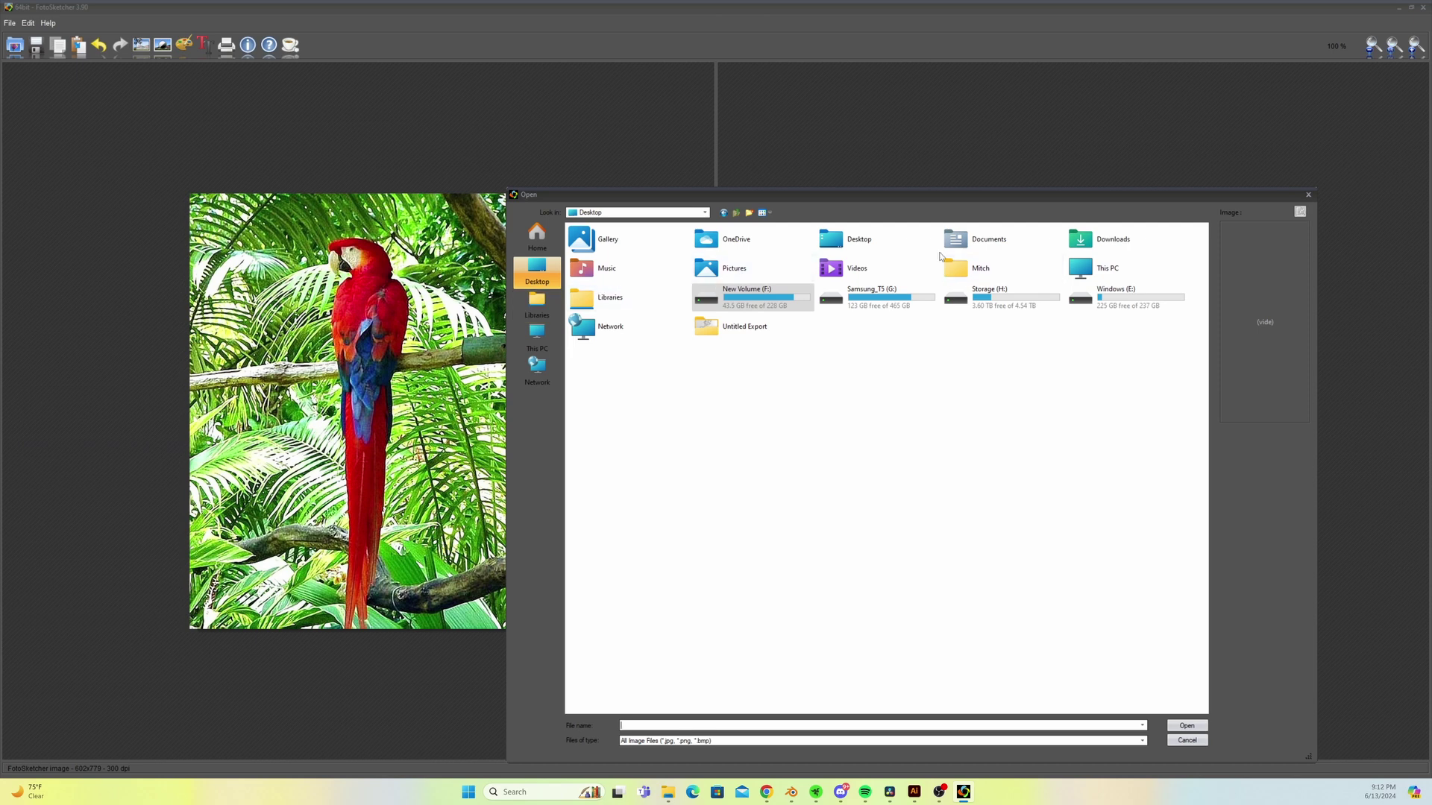
double_click(976, 242)
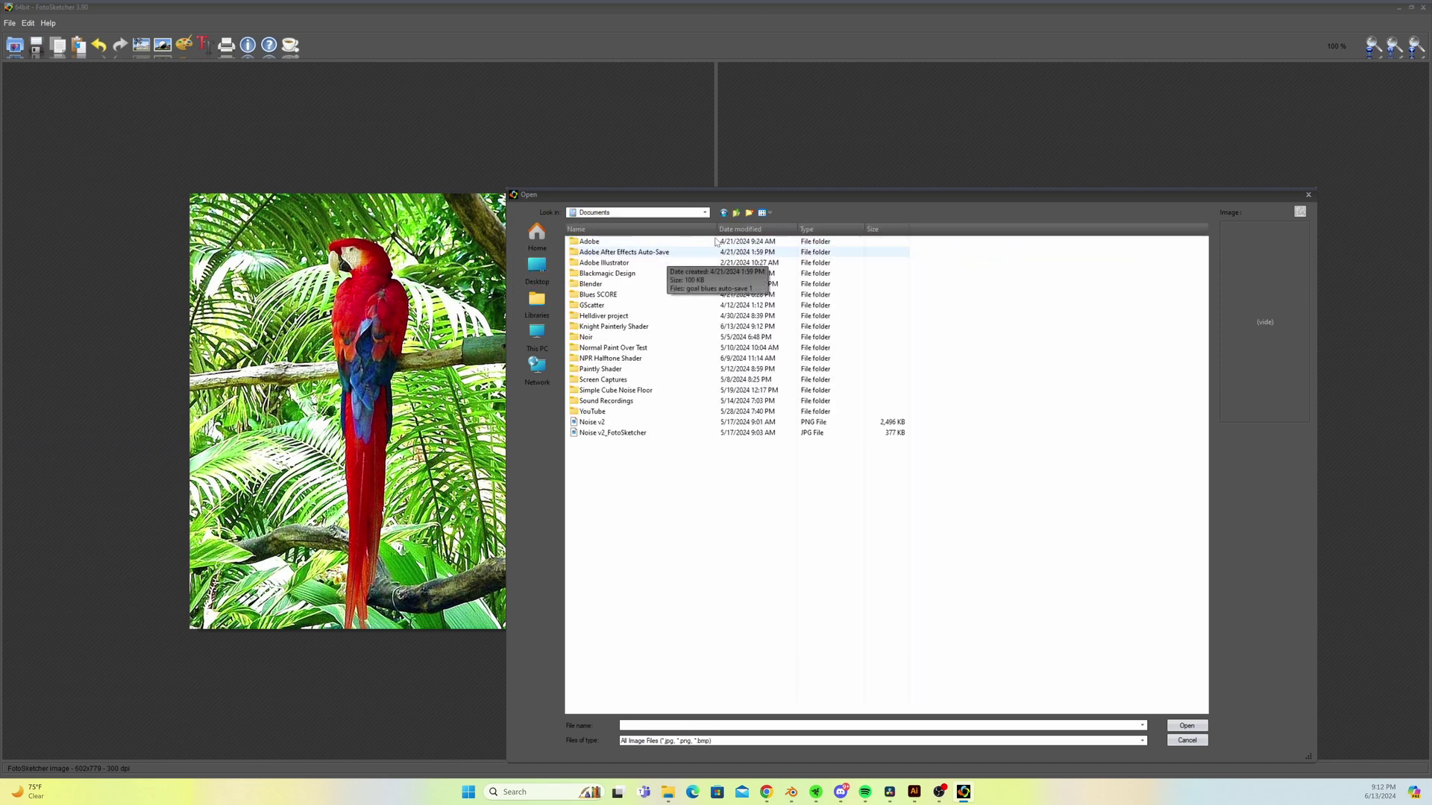
left_click(741, 230)
double_click(641, 262)
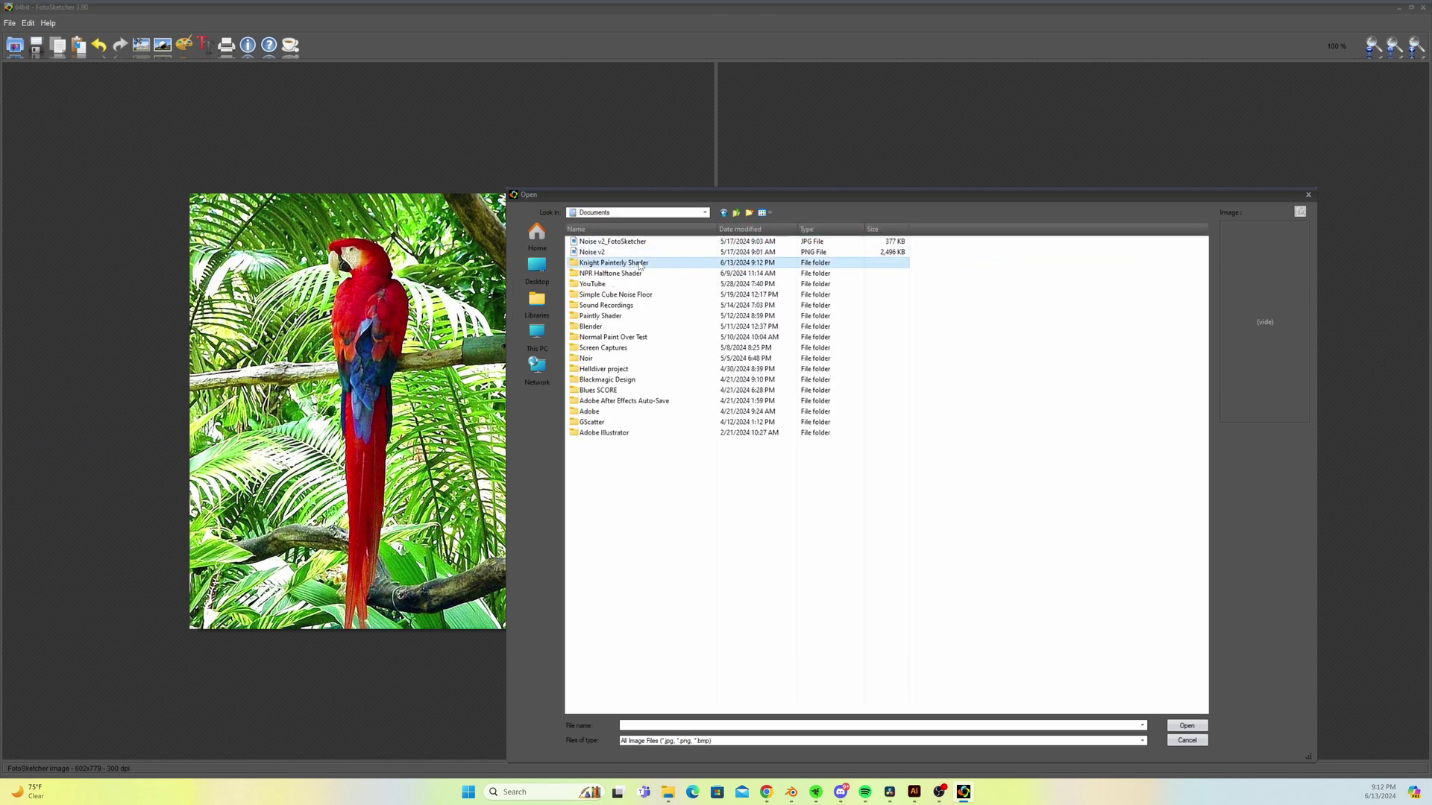
left_click_drag(804, 365, 571, 228)
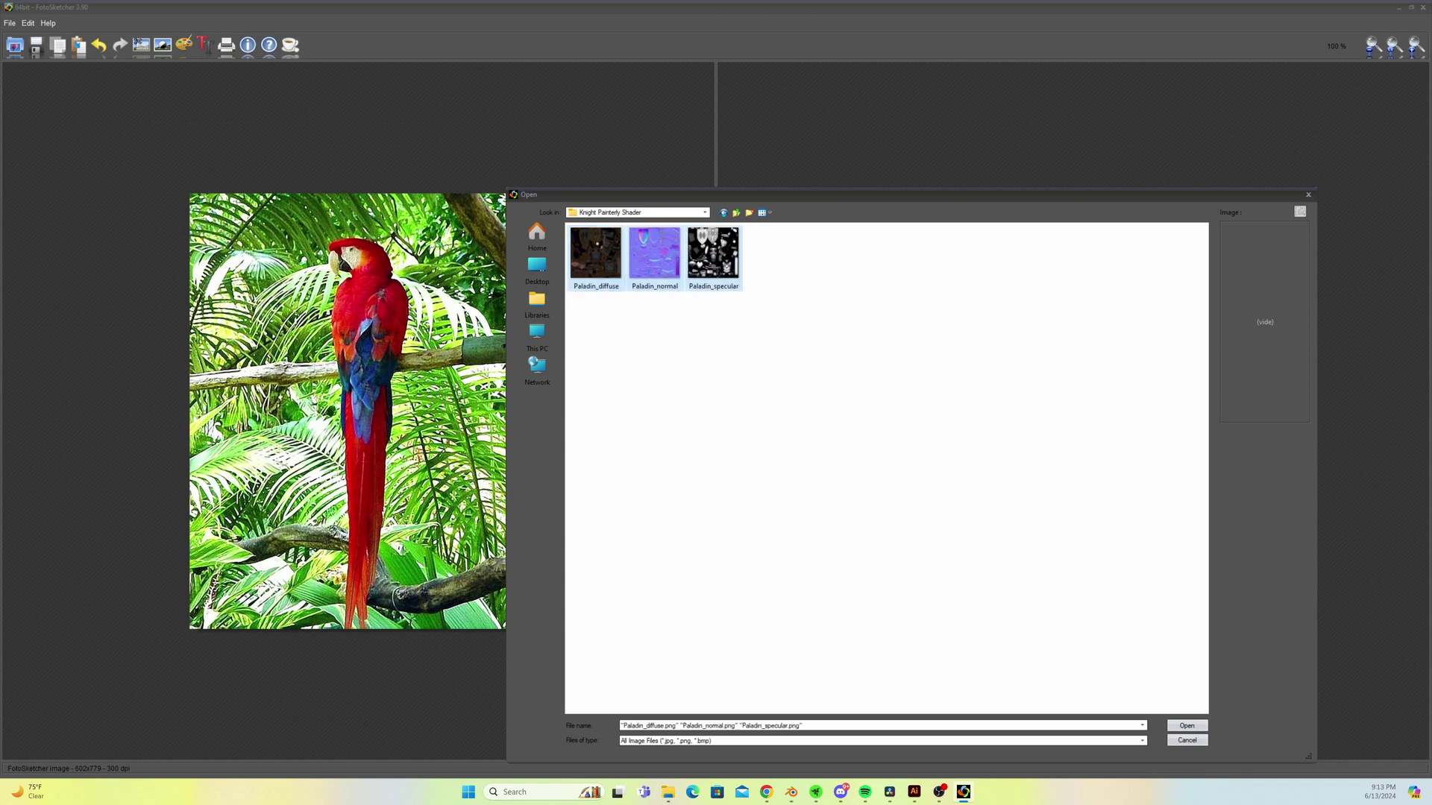
left_click(1187, 726)
- Run the batch, painting the diffuse texture in Cartoon 1 and the next in Painting 8 brushstrokes
left_click(812, 434)
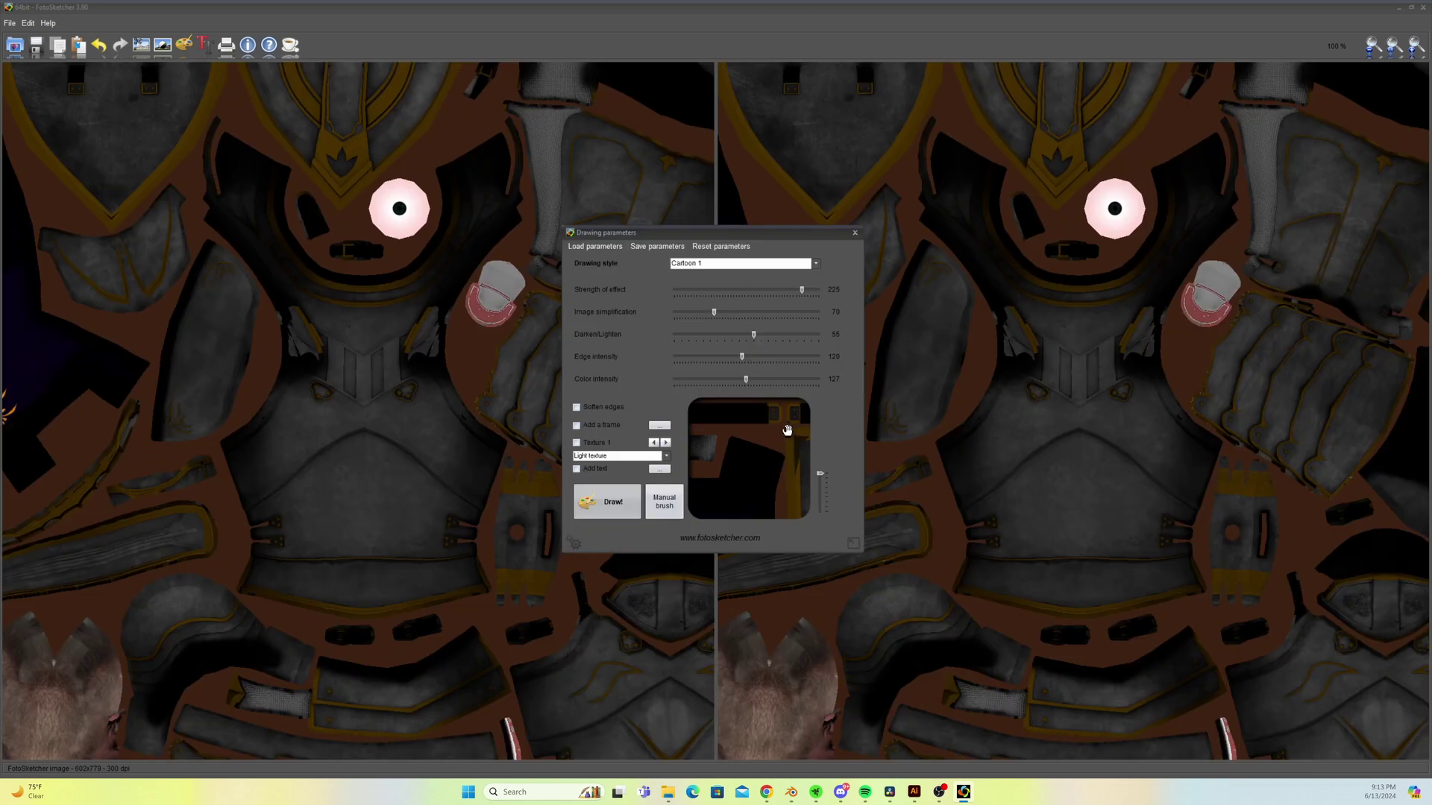
left_click(605, 502)
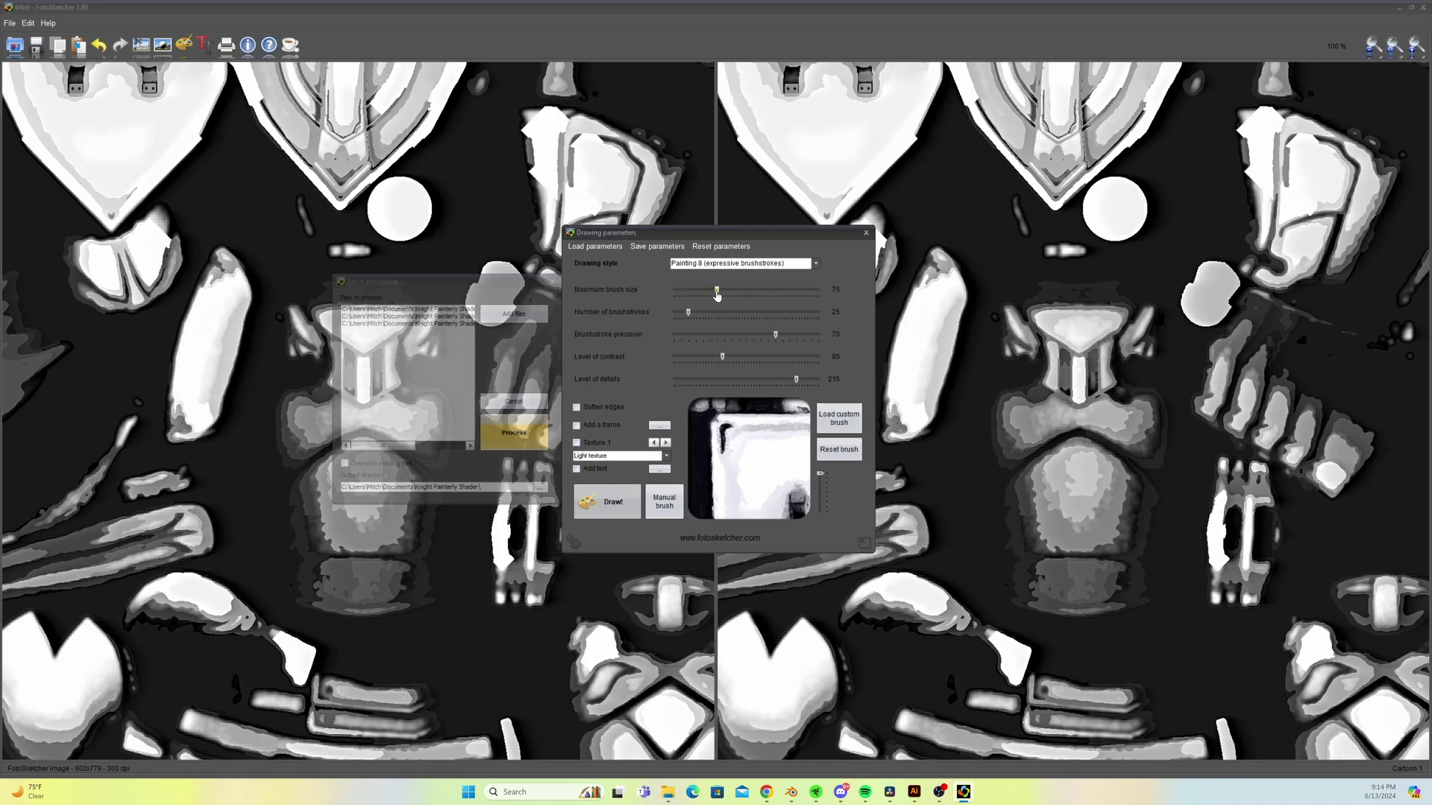
left_click(600, 510)
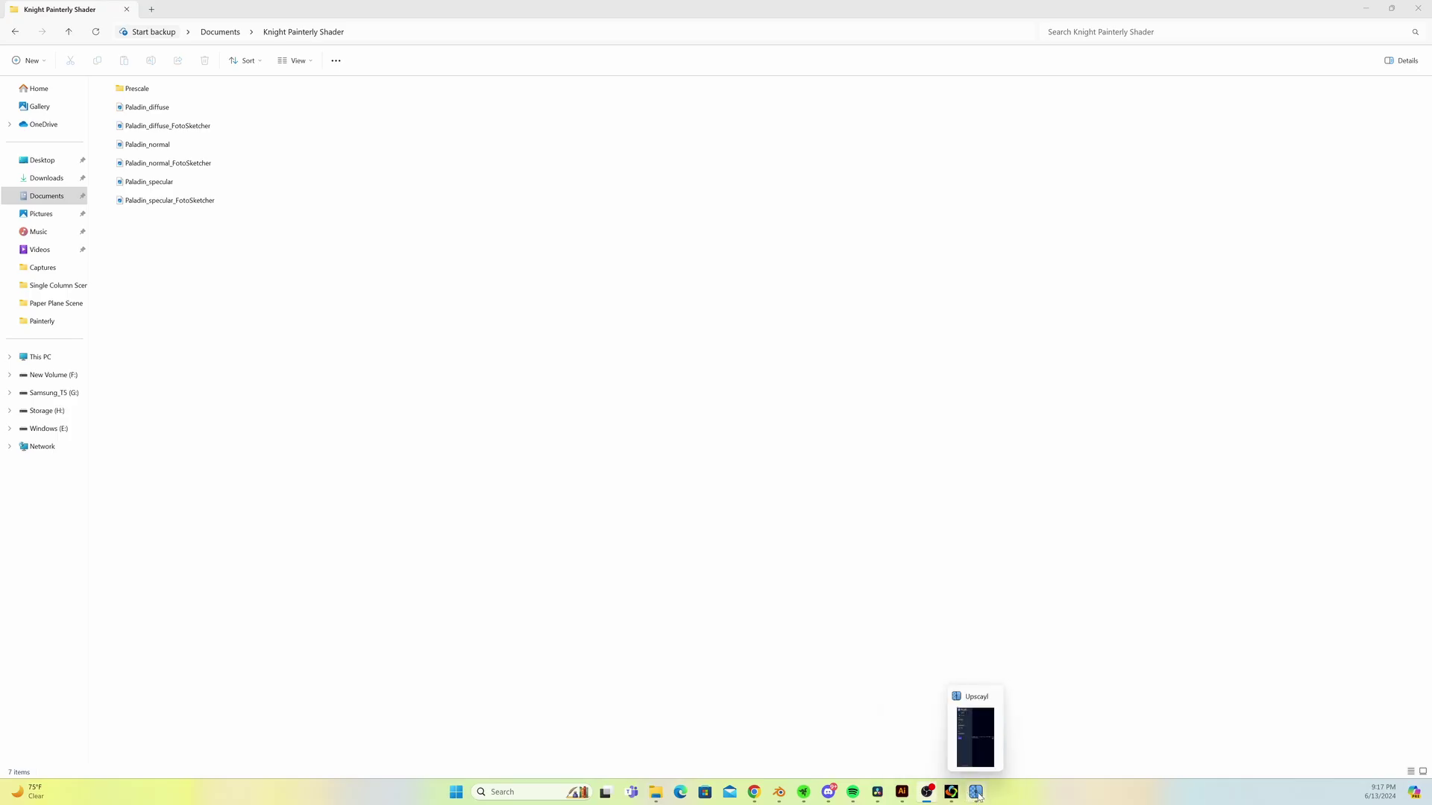
- Bring Upscayl forward from its taskbar preview after checking the Paladin texture files
left_click(982, 742)
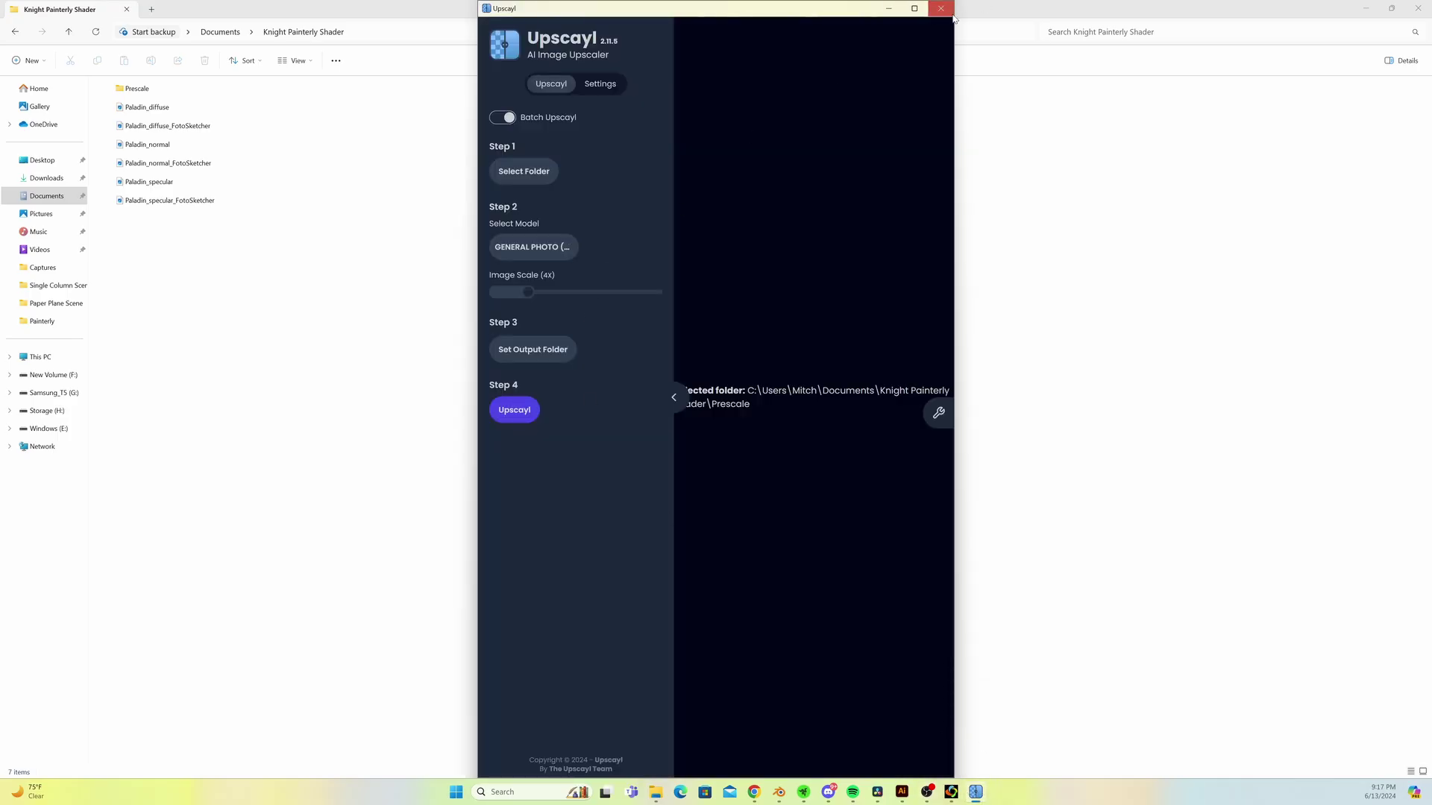
- Maximize Upscayl, choose the DIGITAL ART model and start the 4x Prescale folder batch
left_click(915, 8)
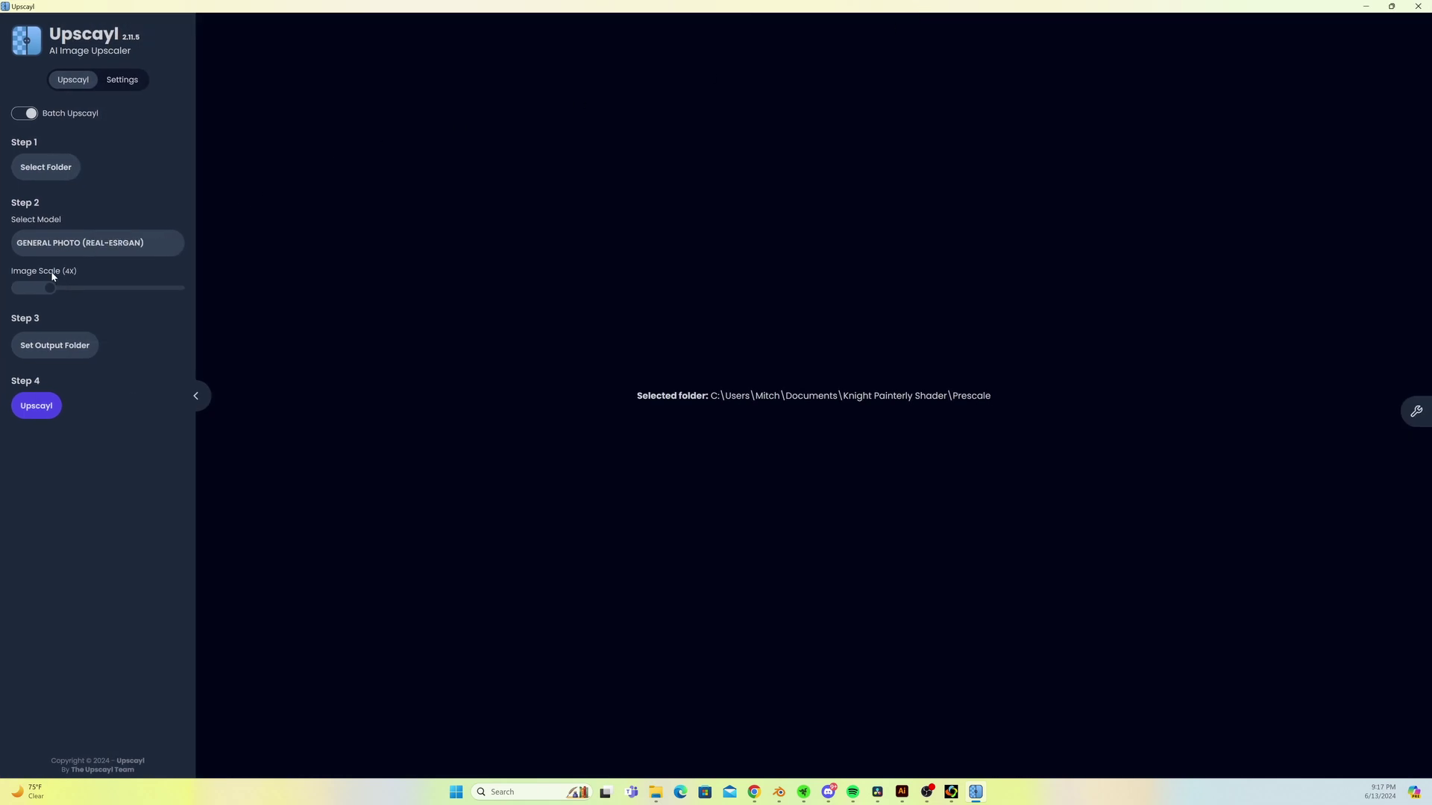
left_click(82, 244)
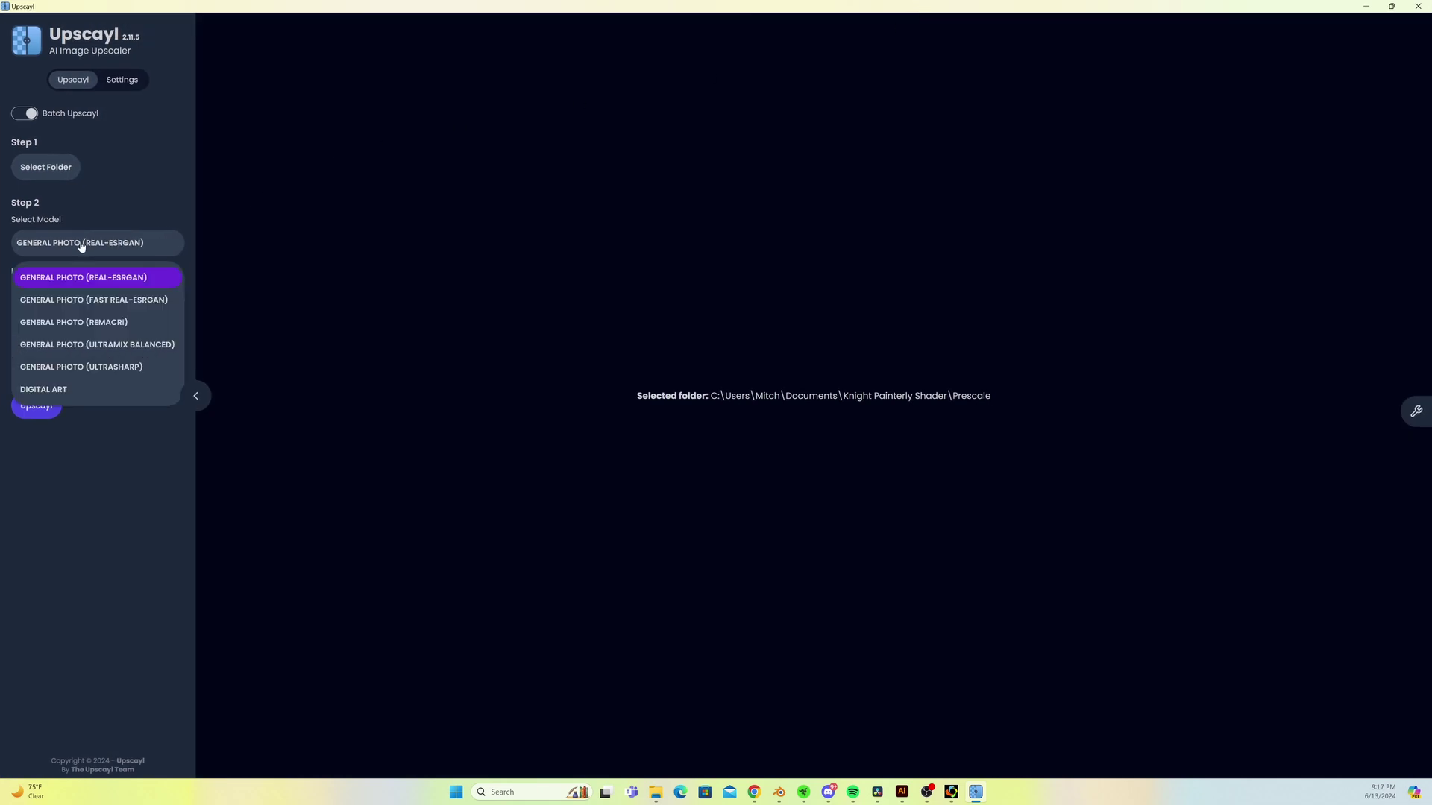
left_click(75, 388)
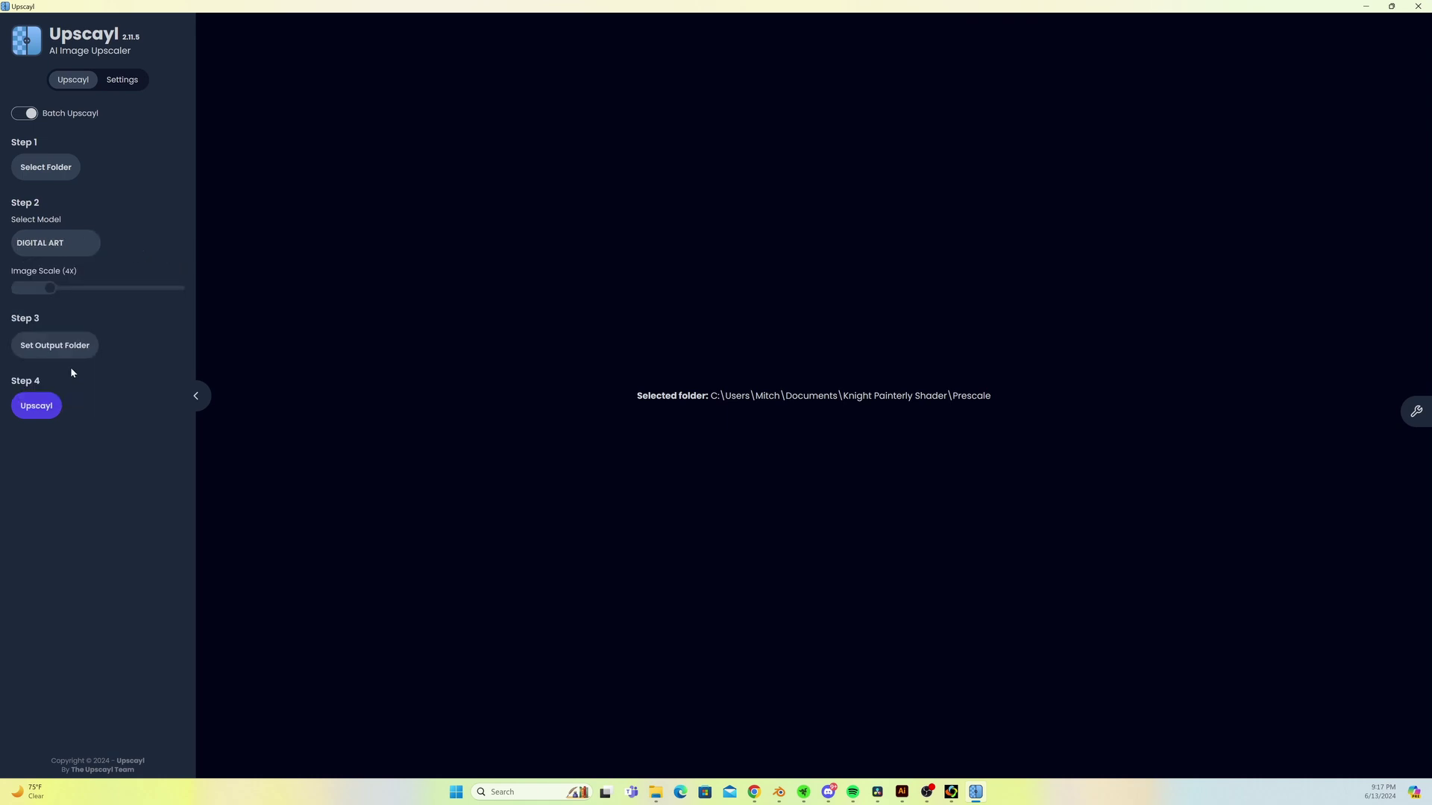
left_click(36, 406)
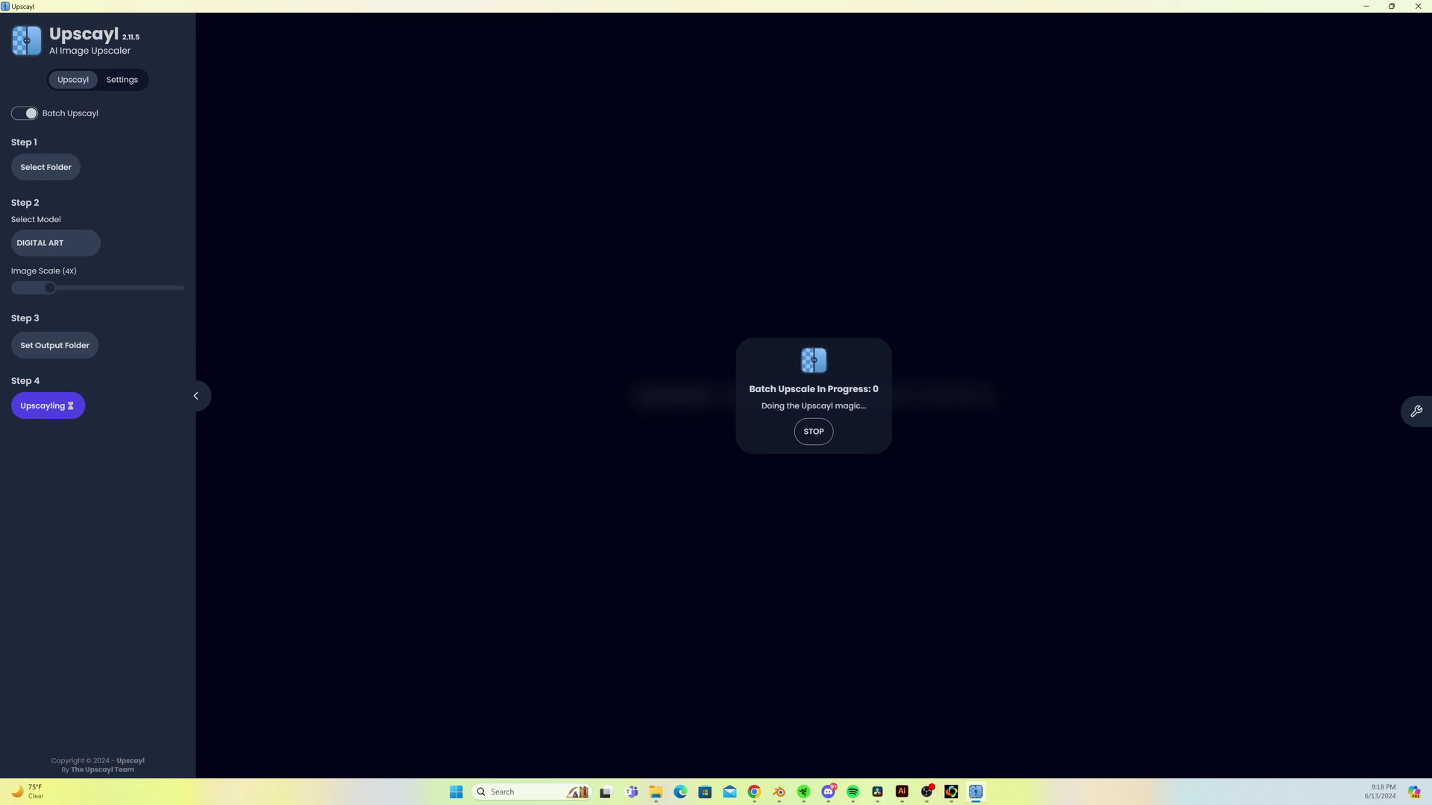
- Back in Blender, load the upscaled Paladin_diffuse image into the file1 Image Texture node
left_click(785, 733)
middle_click_drag(785, 738, 959, 280)
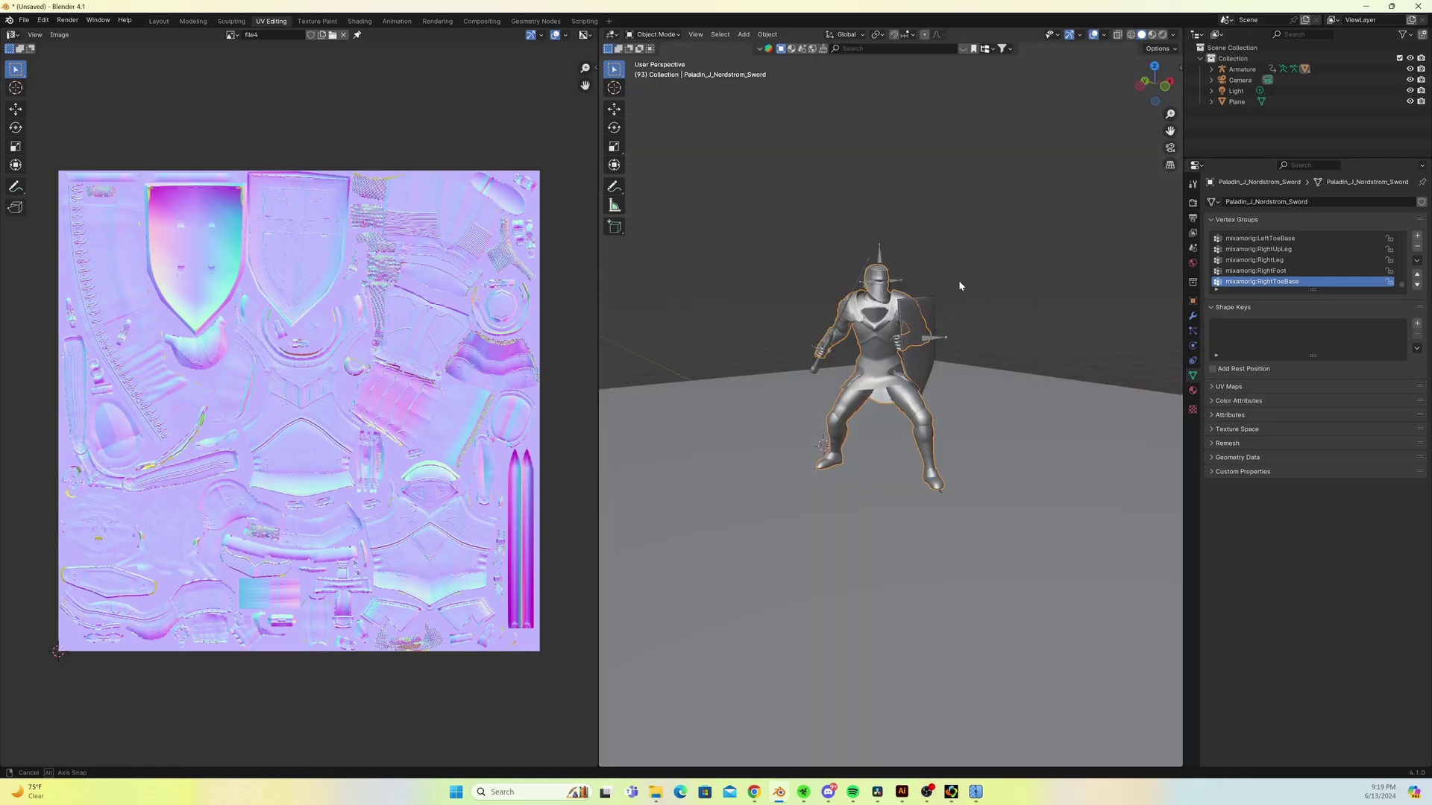
scroll(959, 280, "up", 5)
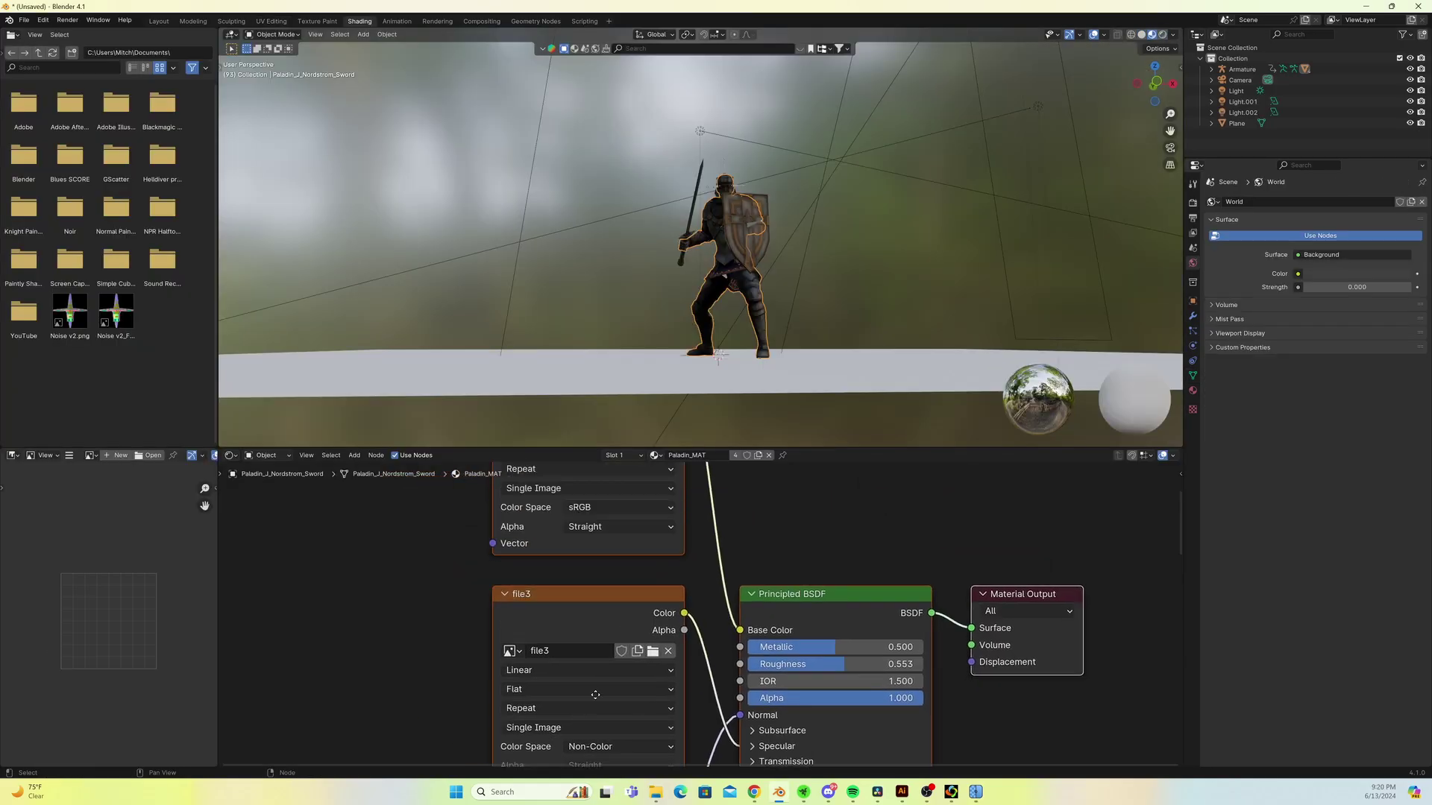
scroll(595, 694, "down", 3)
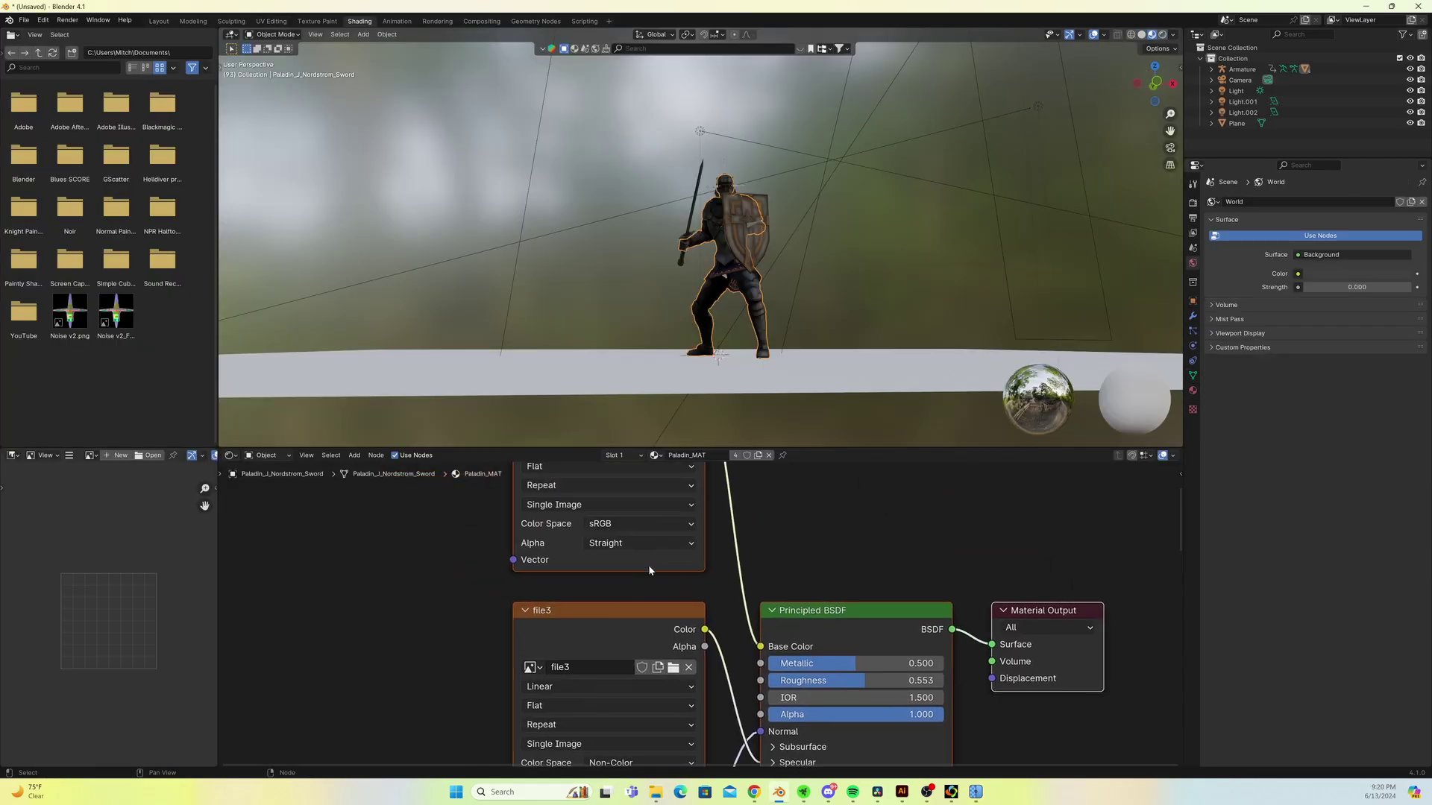
left_click(658, 522)
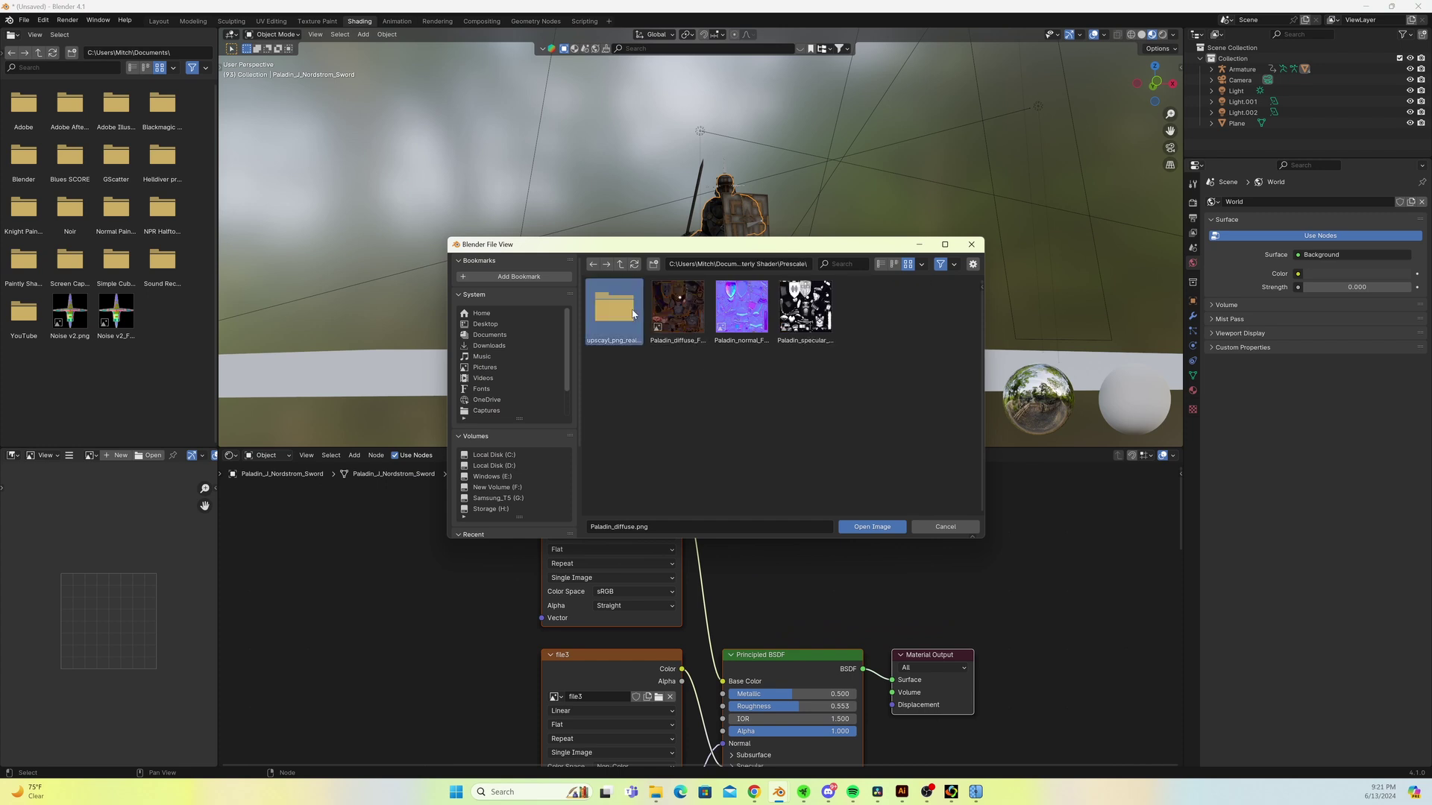
double_click(632, 313)
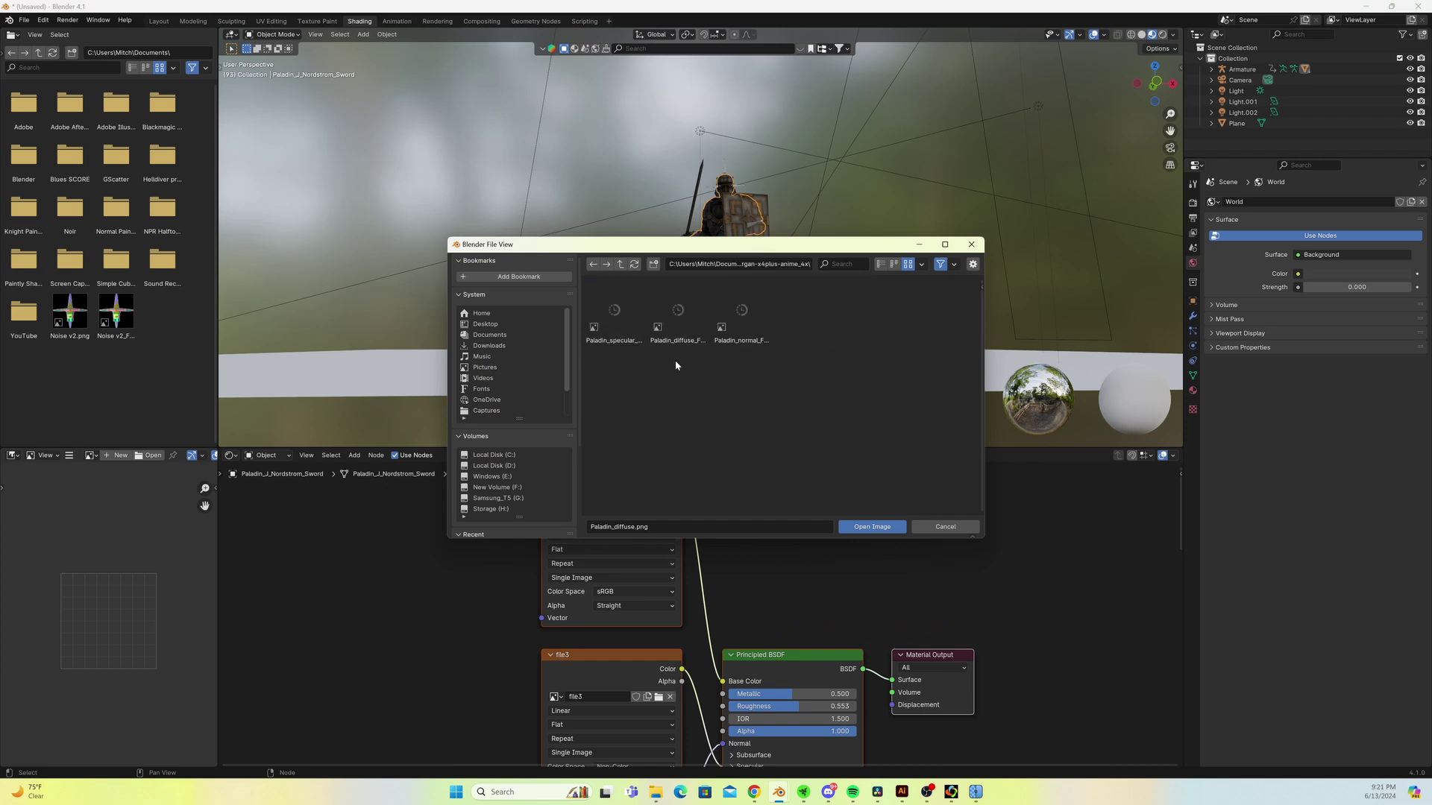
double_click(678, 314)
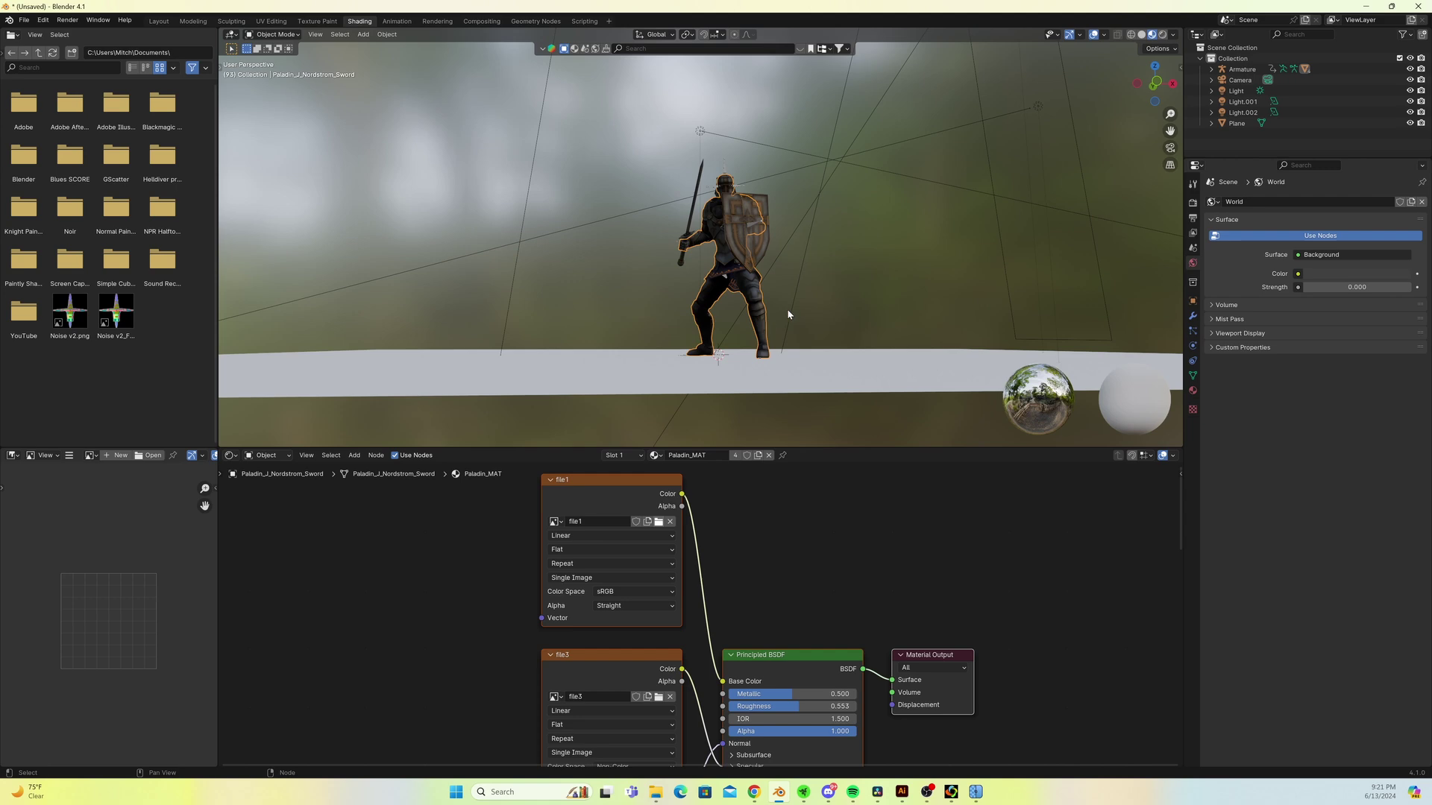
- Inspect the textured paladin's helmet and shoulders up close, then shift the node graph for room
middle_click_drag(903, 221, 835, 237)
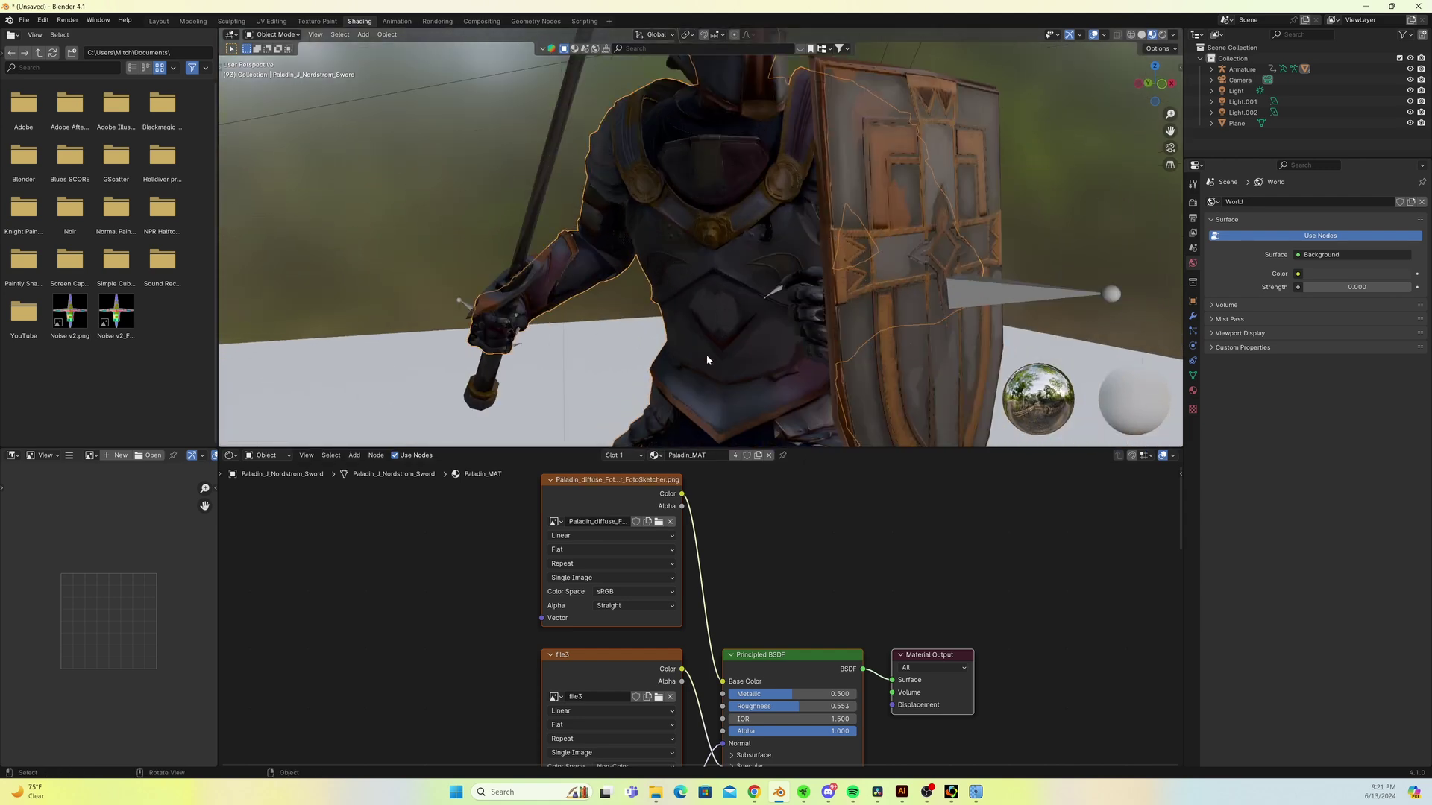
middle_click_drag(707, 360, 874, 249)
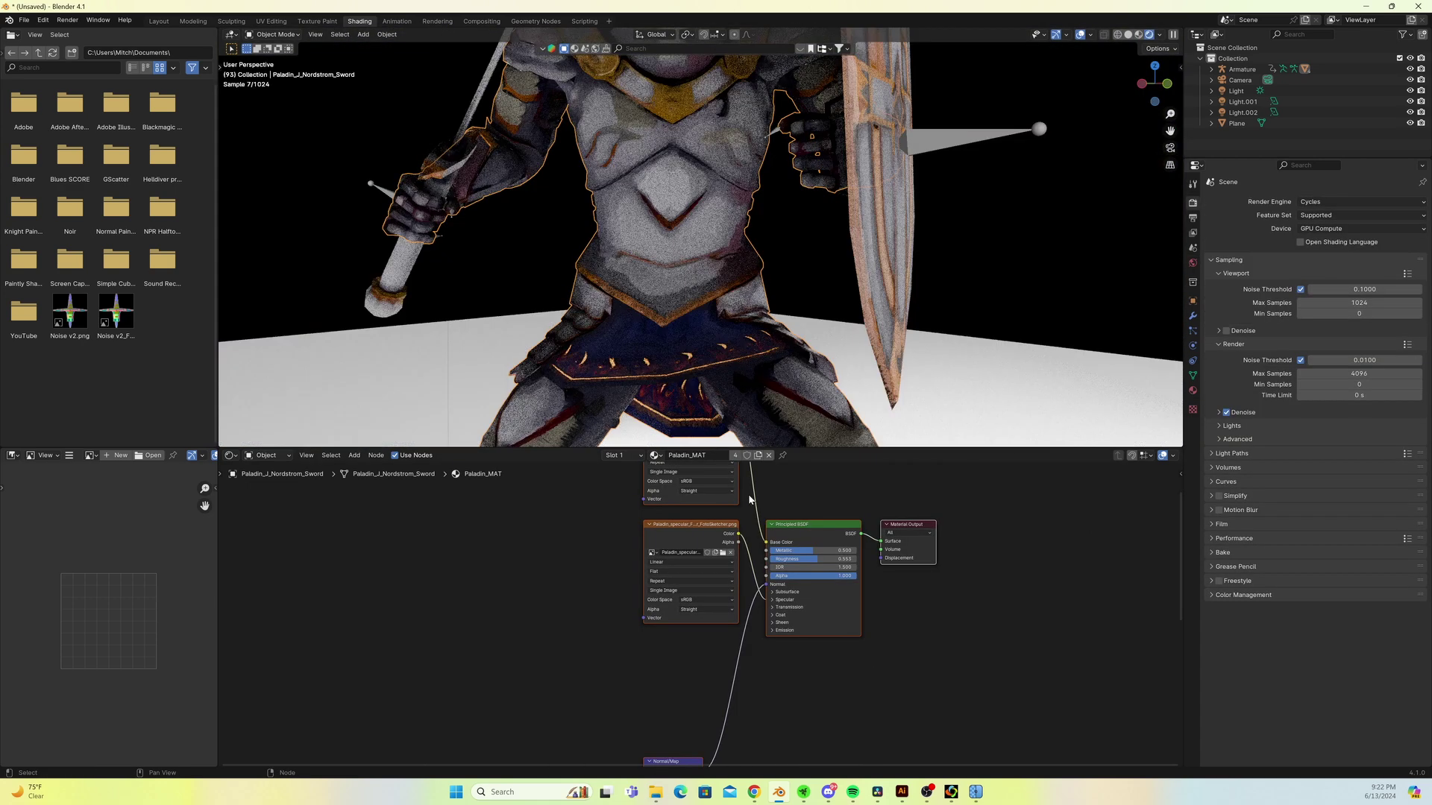
scroll(593, 537, "down", 2)
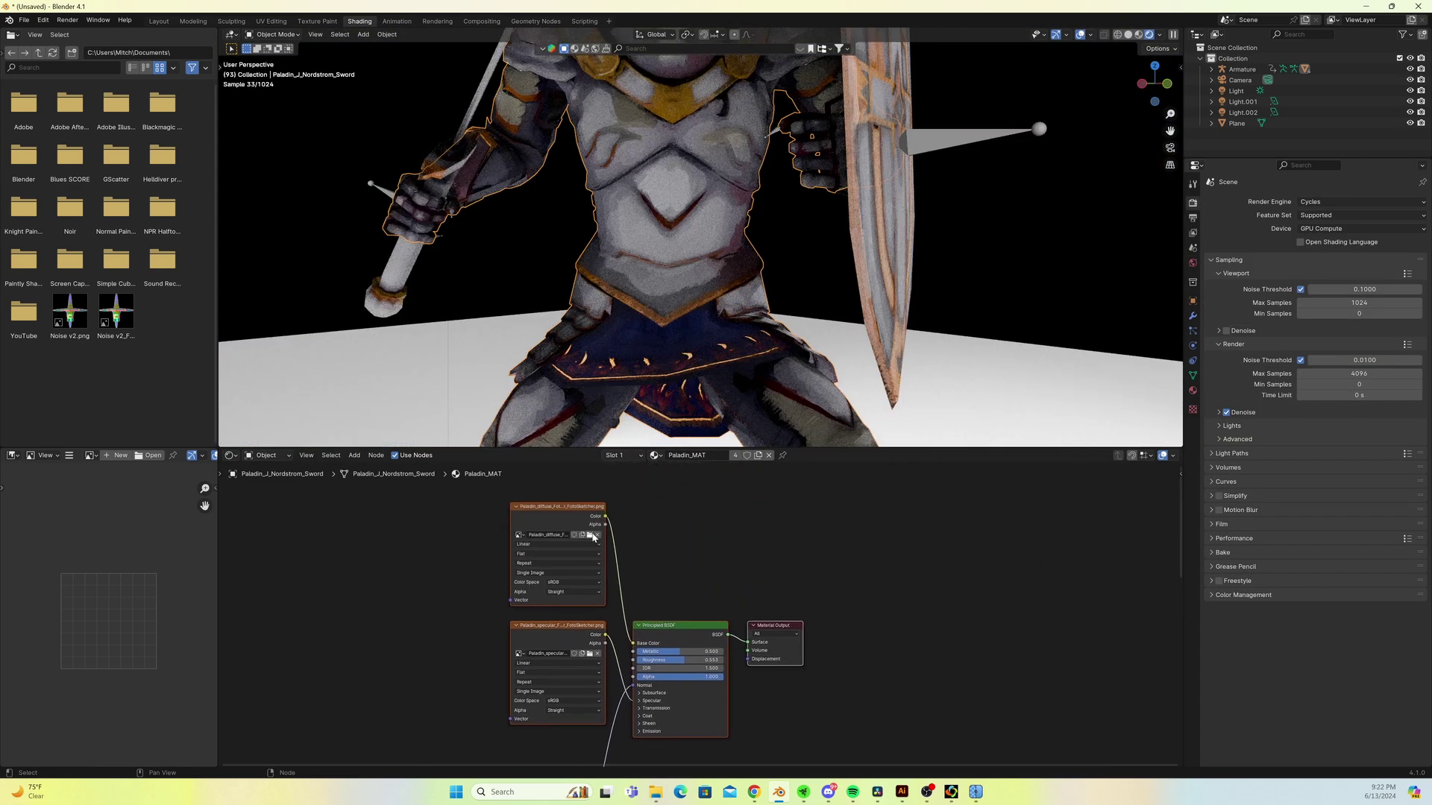
middle_click_drag(593, 537, 433, 558)
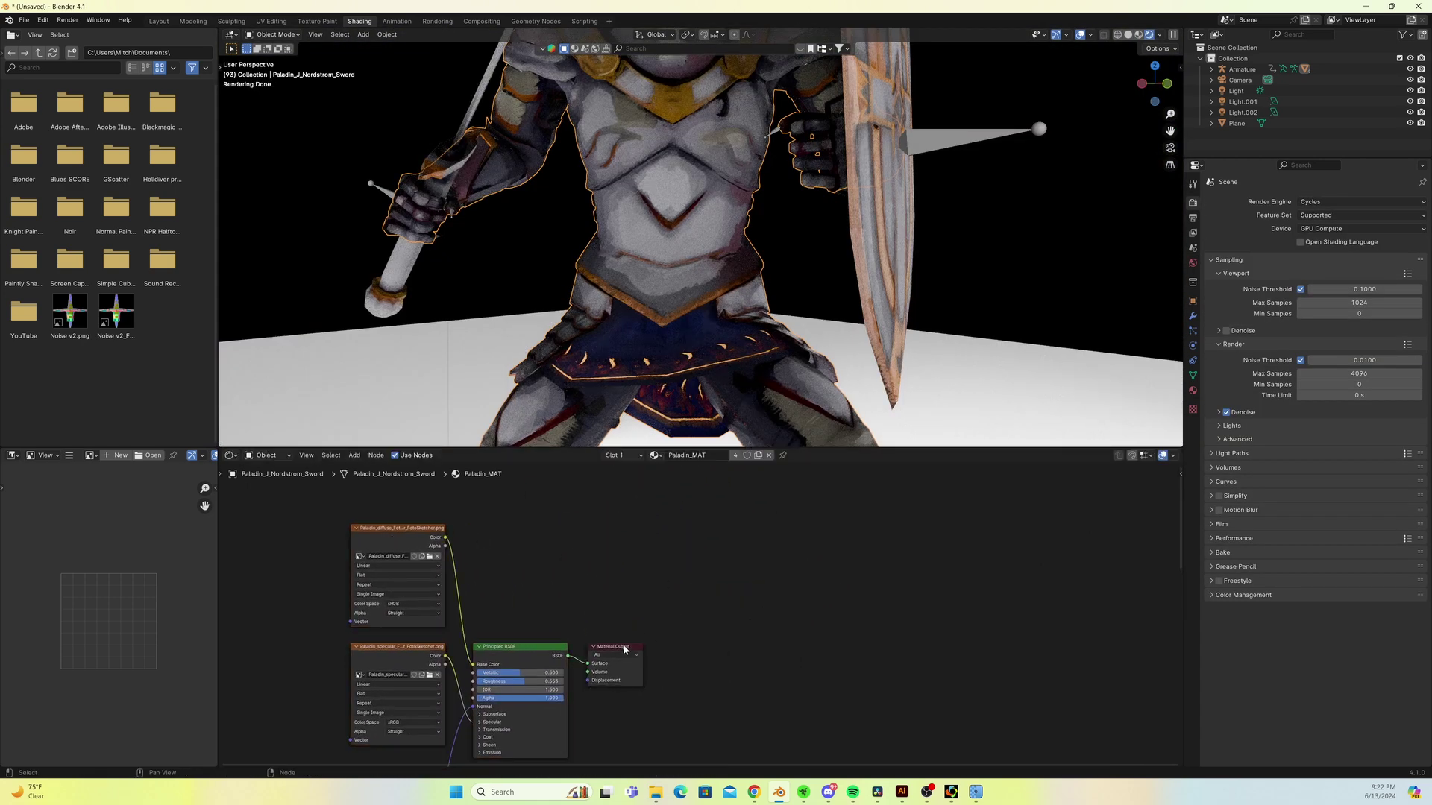
- Add a Diffuse BSDF fed by the diffuse texture and switch the render engine to EEVEE
left_click_drag(625, 650, 812, 553)
left_click_drag(445, 538, 535, 535)
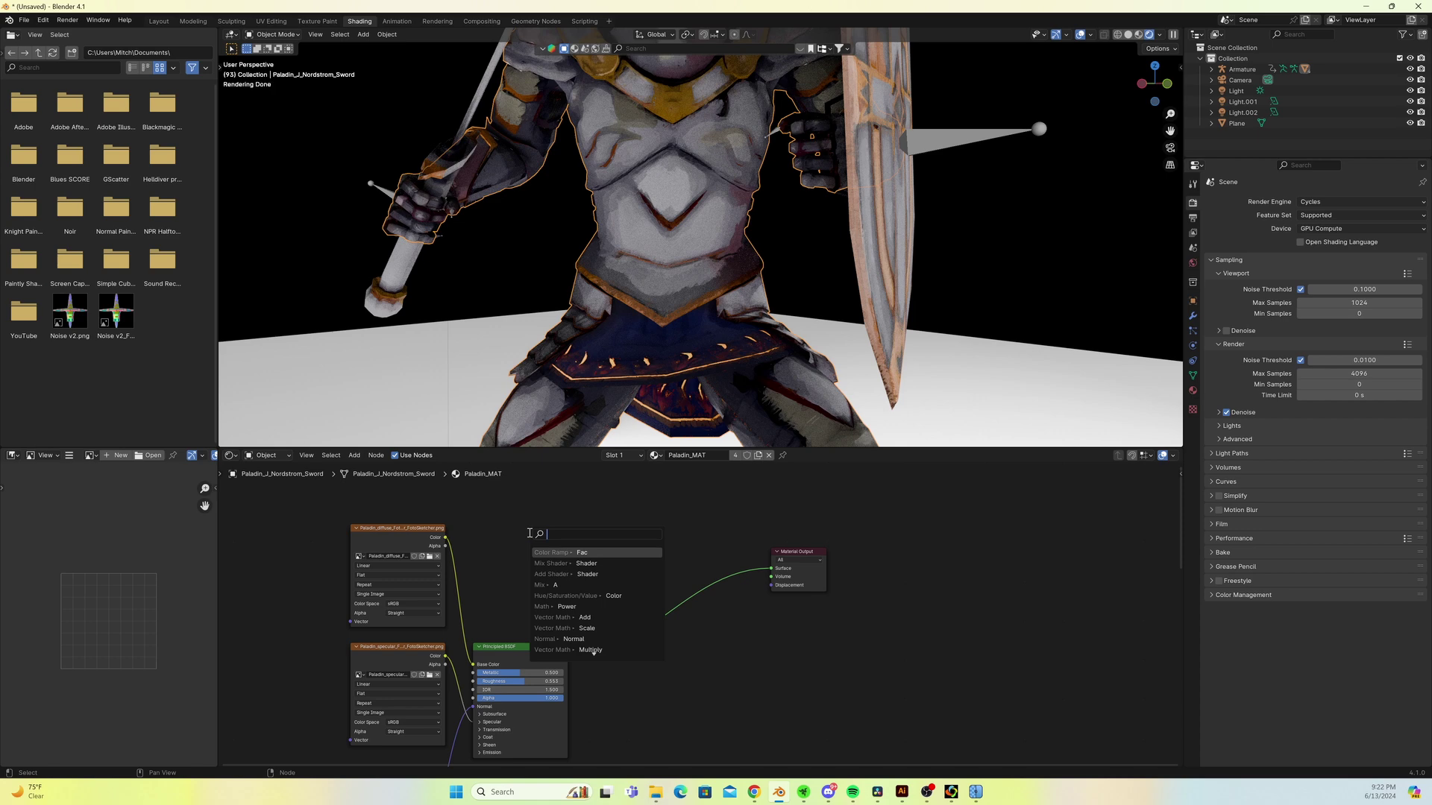
type("d")
left_click(557, 564)
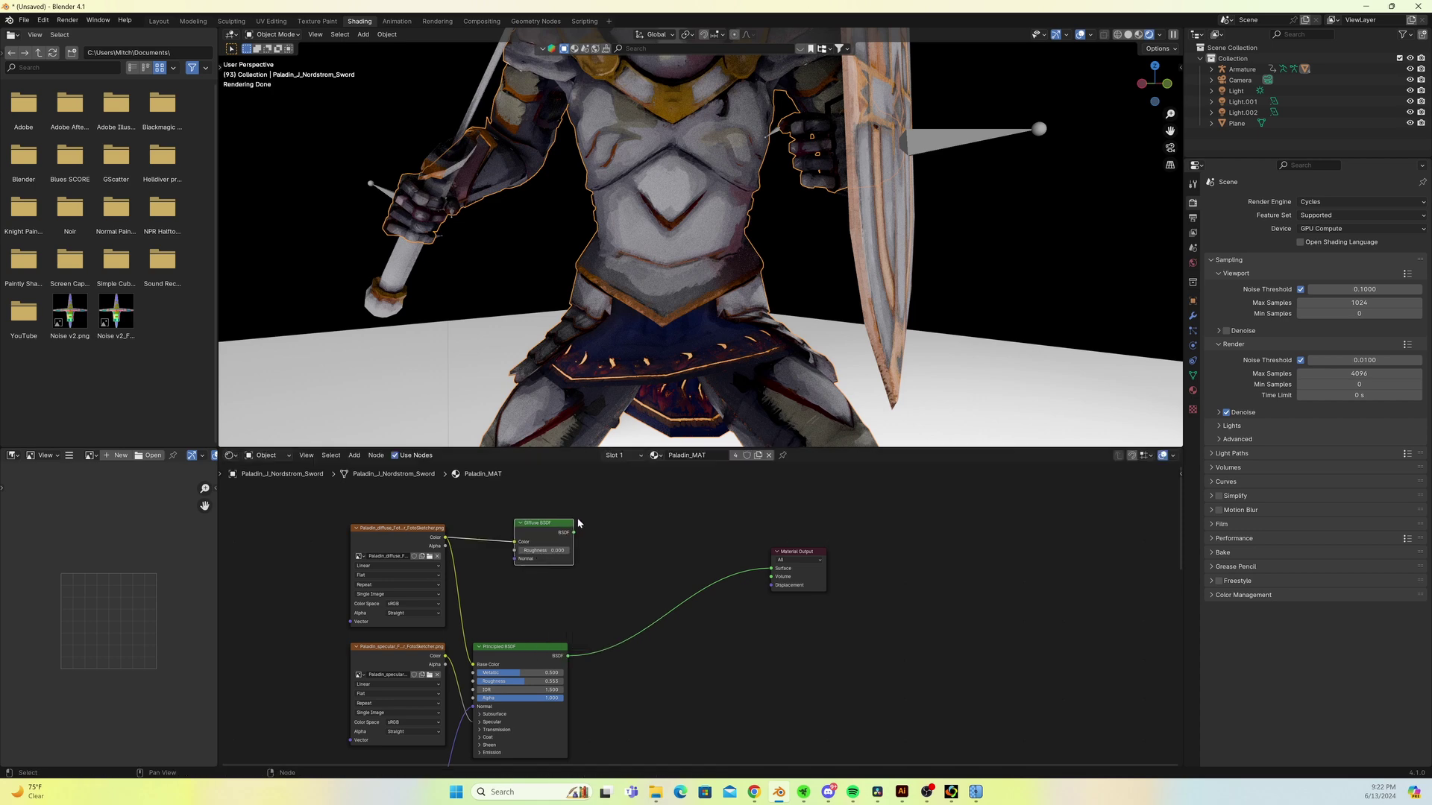
left_click(1319, 201)
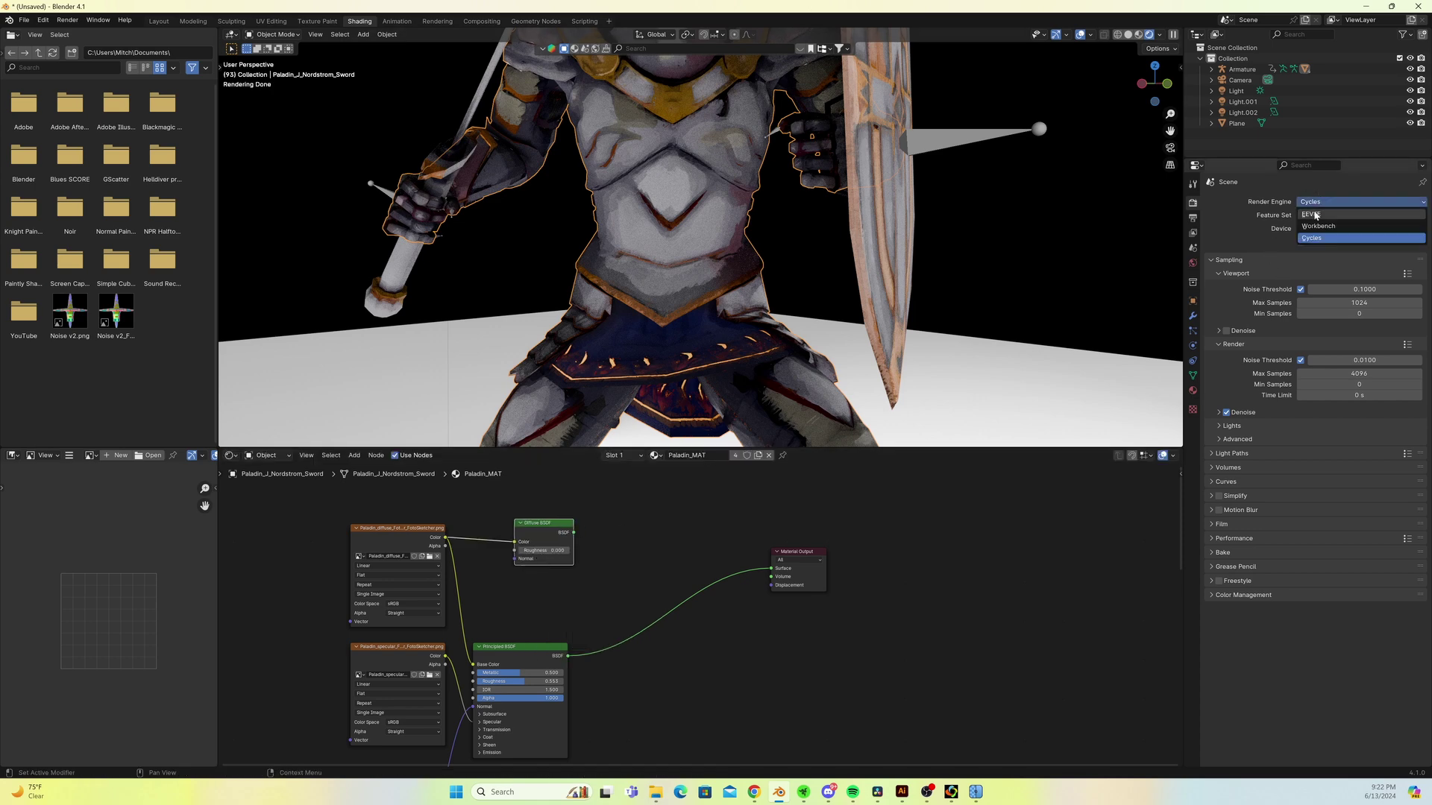
left_click(1328, 205)
- Chain a Shader to RGB and then a Color Ramp after the Diffuse BSDF
left_click_drag(577, 534, 701, 528)
type("shader")
left_click(654, 571)
left_click(636, 567)
type("c")
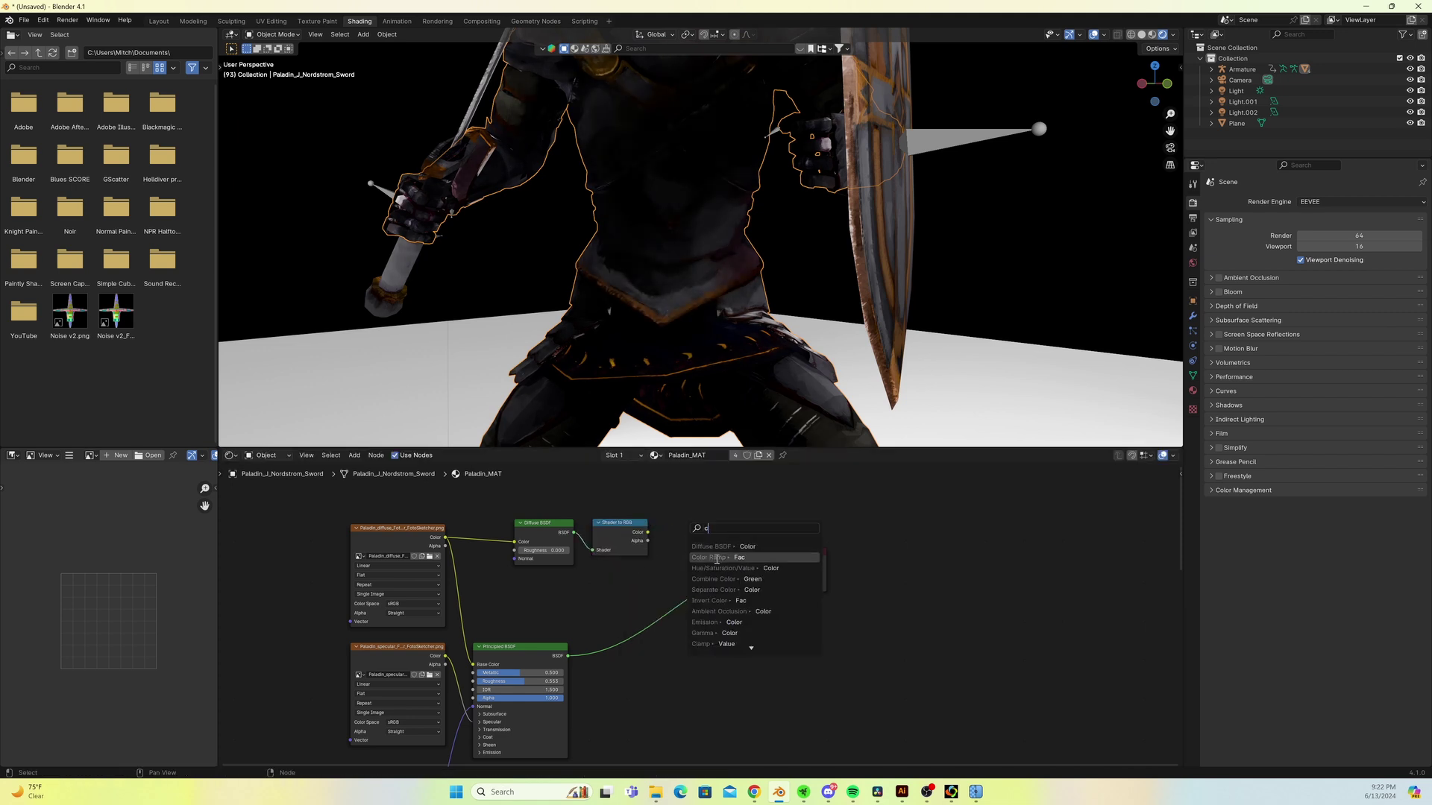
type("olor")
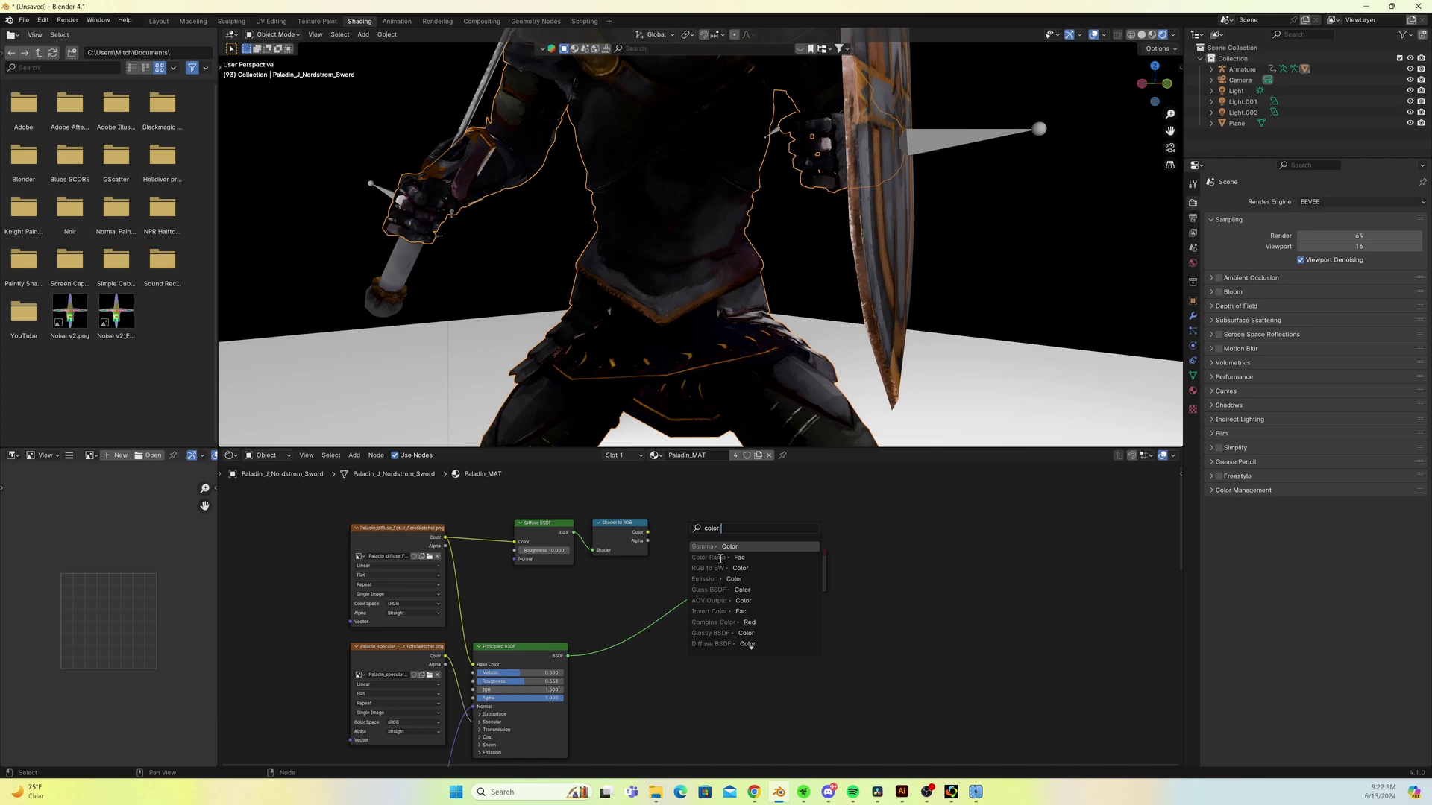
left_click(721, 558)
- Add a Mix node fed by the Color Ramp and a Hue/Saturation/Value node into Mix B
left_click_drag(763, 524, 851, 609)
left_click(921, 559)
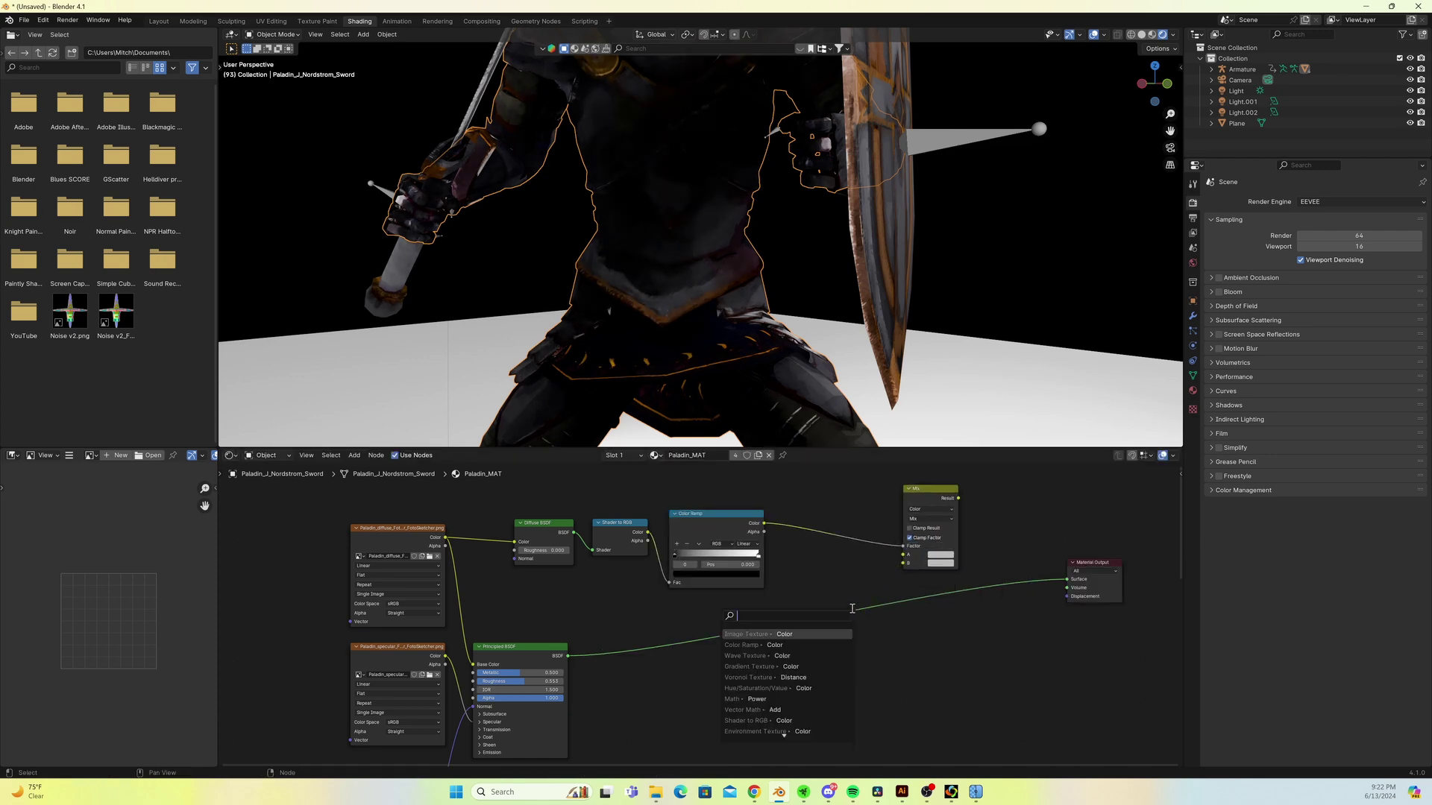
type("hue")
key("Down")
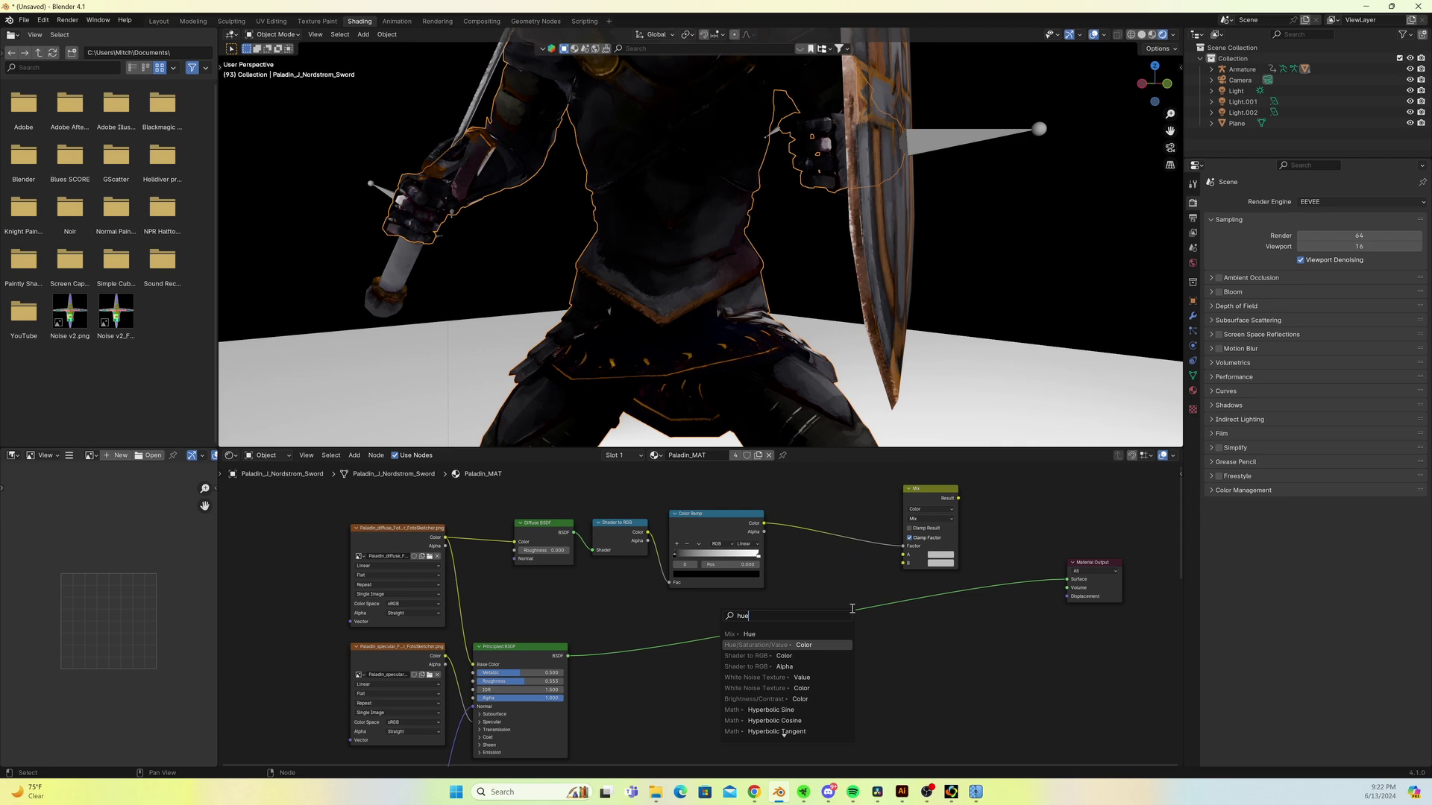
key("Return")
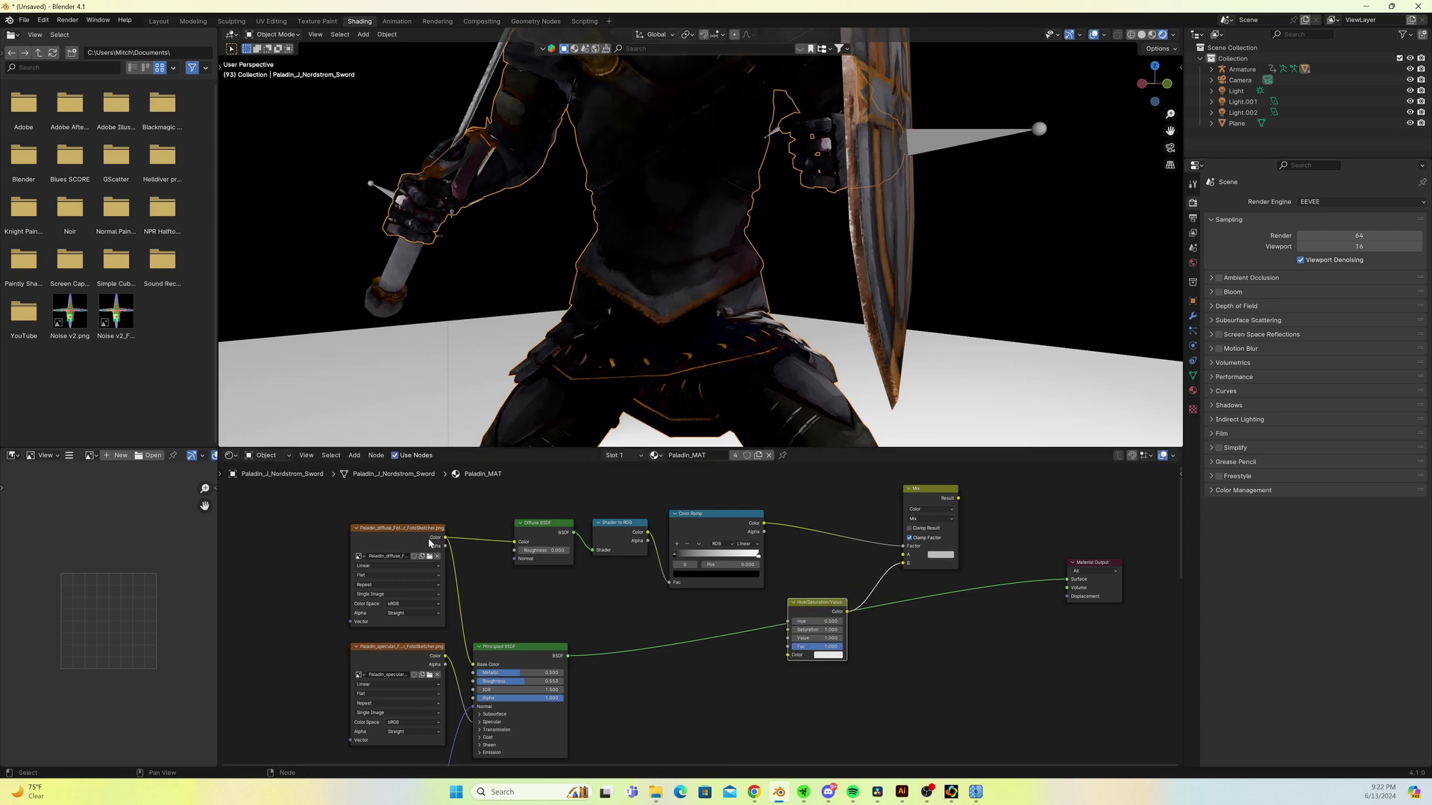
- Connect the diffuse texture to Hue/Saturation/Value and Mix B, and HSV into the Mix
left_click(442, 543)
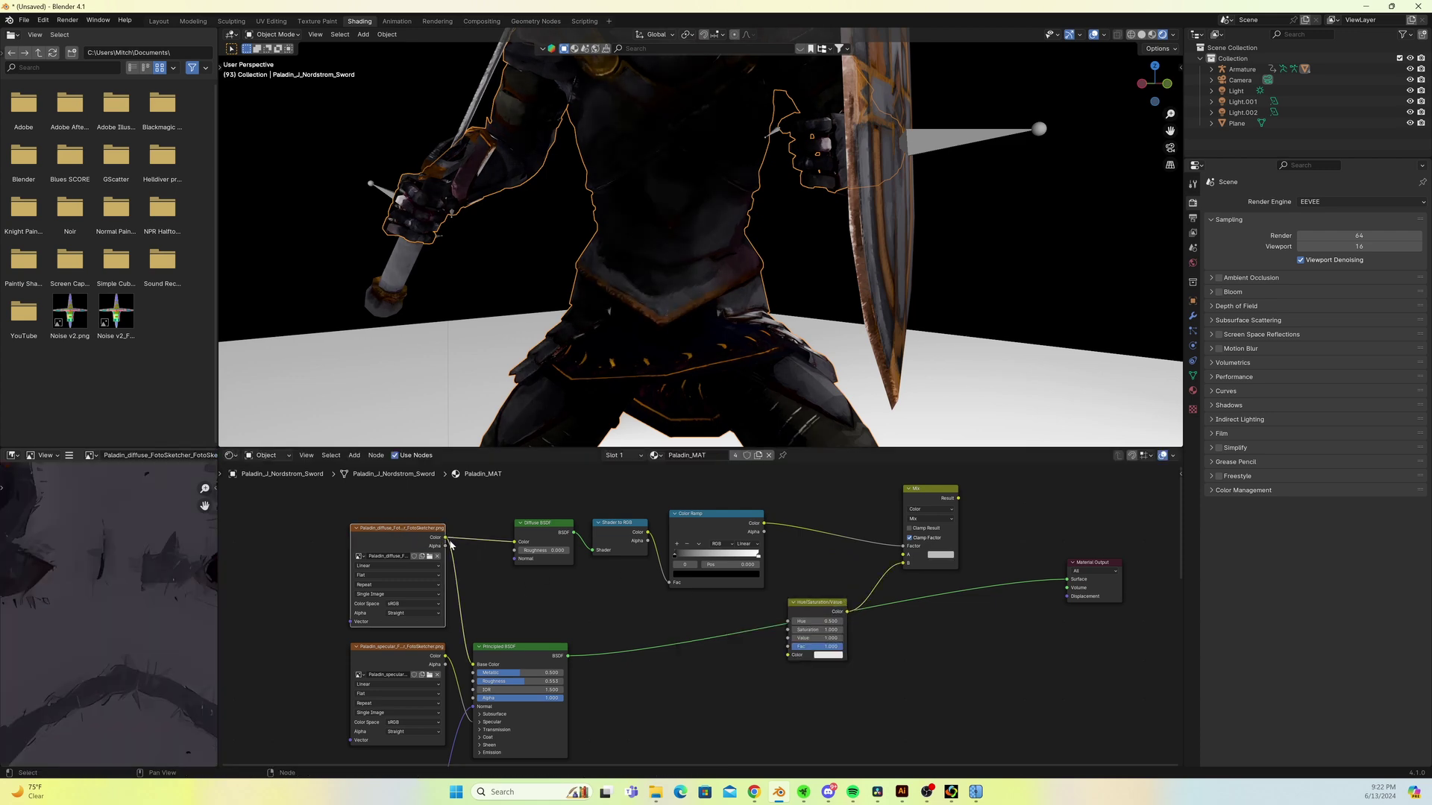
left_click_drag(445, 537, 788, 655)
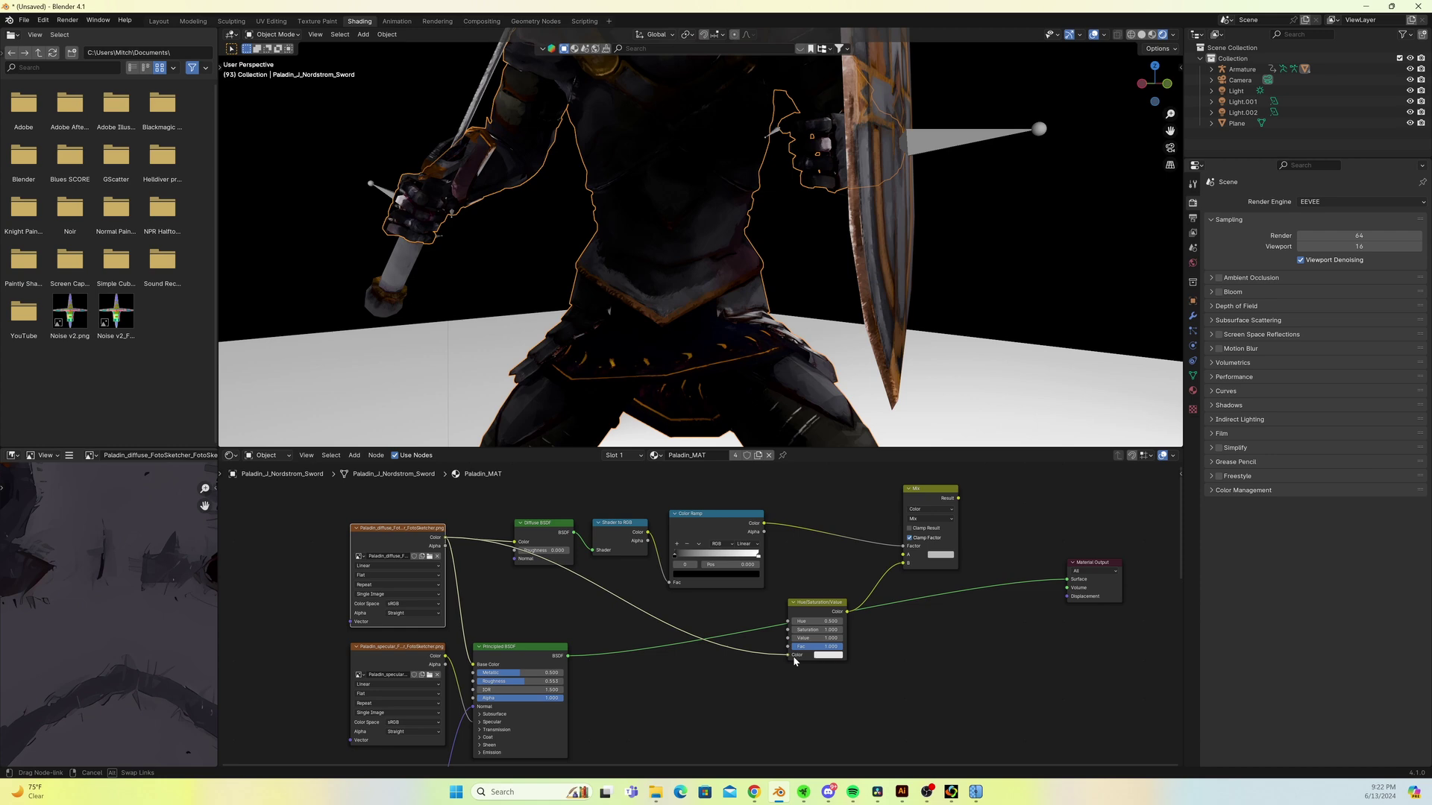
left_click_drag(849, 616, 894, 596)
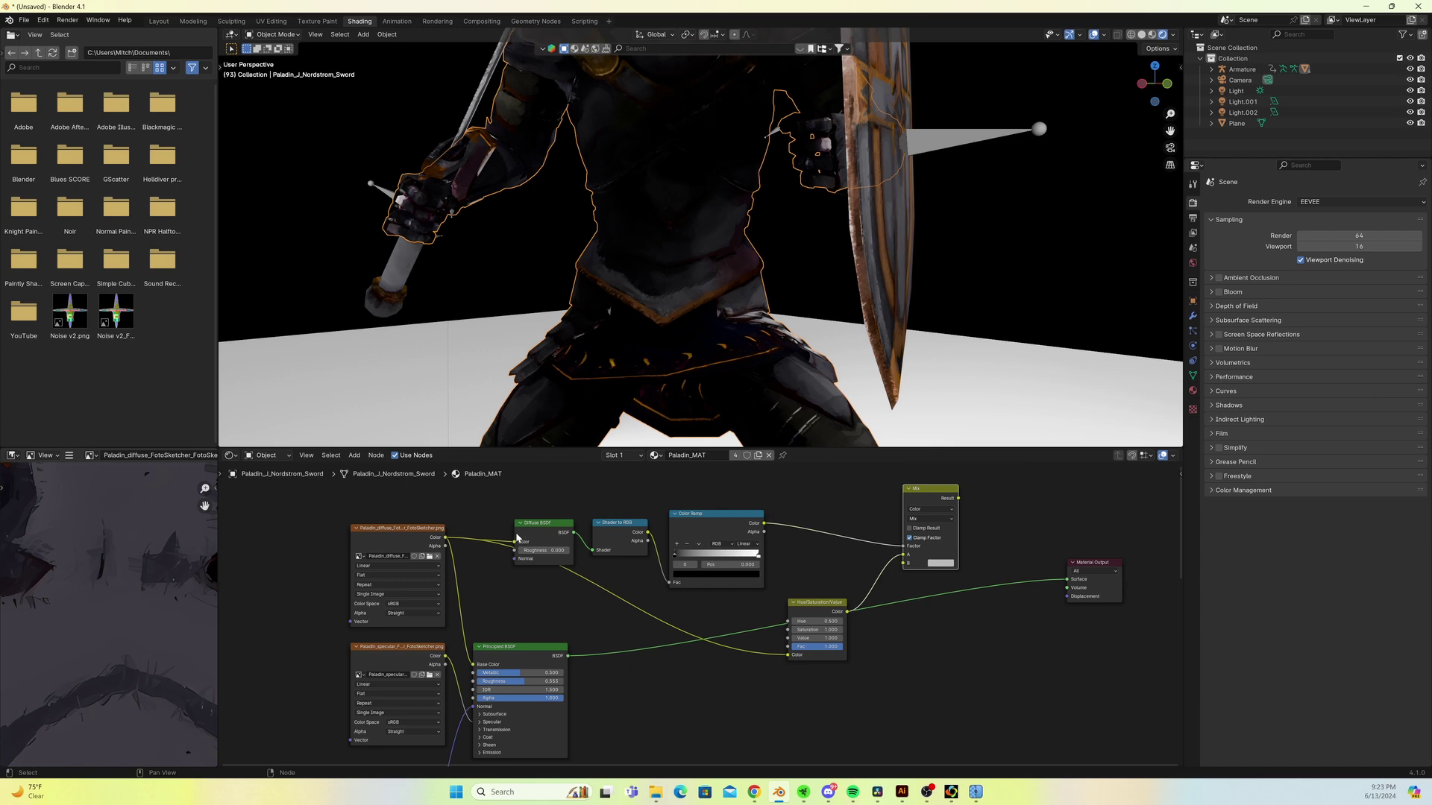
left_click_drag(448, 540, 904, 571)
left_click_drag(446, 538, 904, 564)
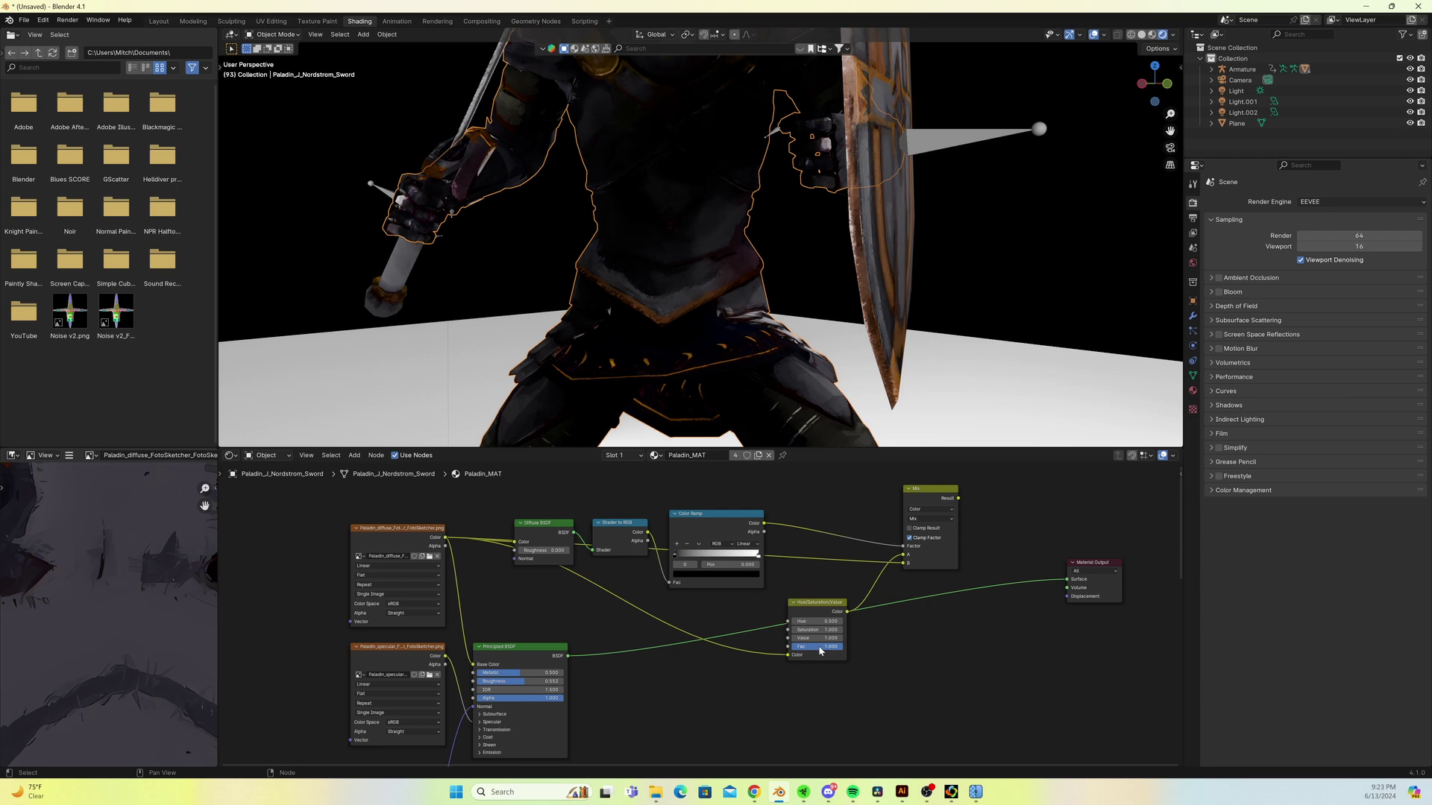
- Set HSV Value to 0.5, splice it between Color Ramp and Mix, and add an Emission node from Mix
type("0.5")
key("Return")
left_click_drag(818, 603, 826, 539)
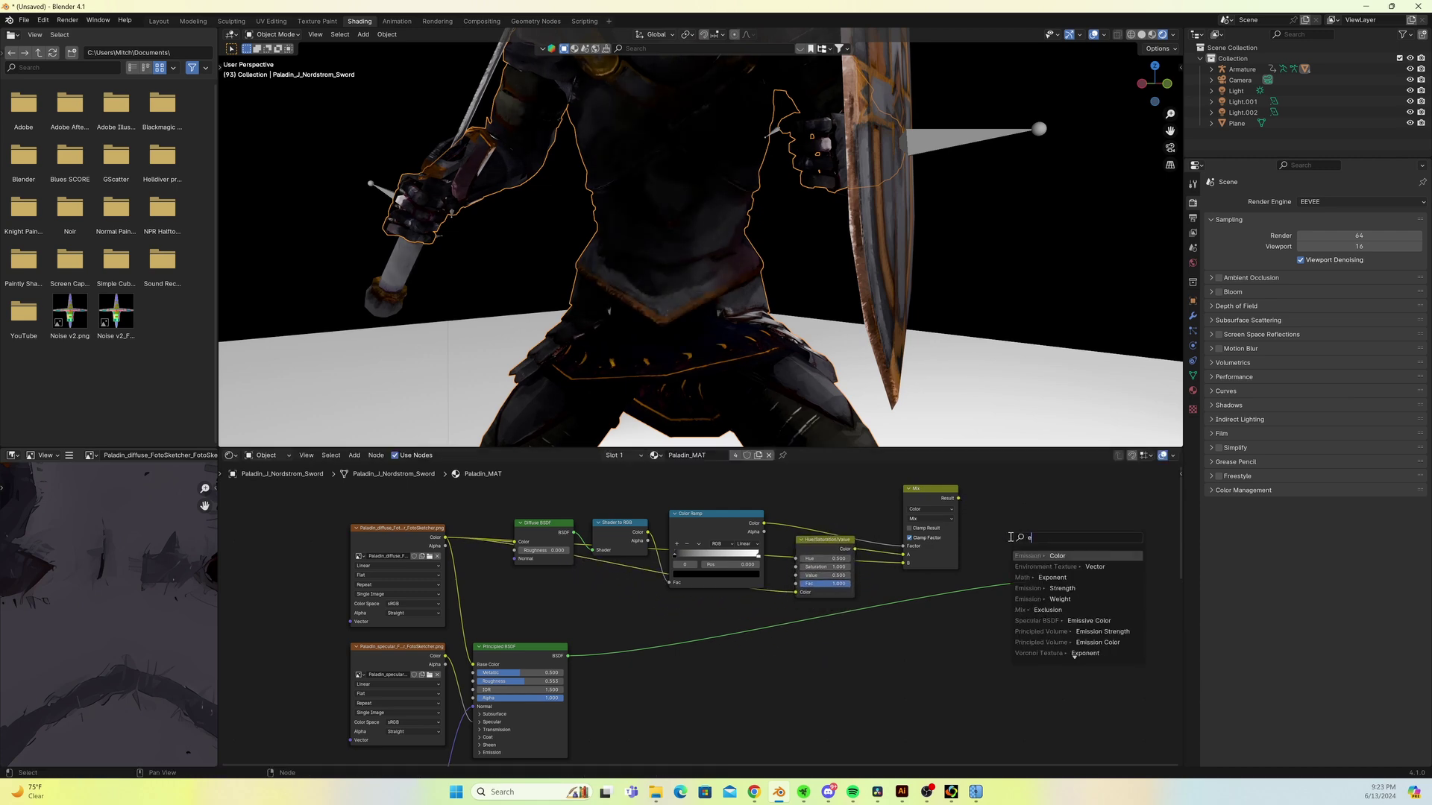
left_click(1044, 555)
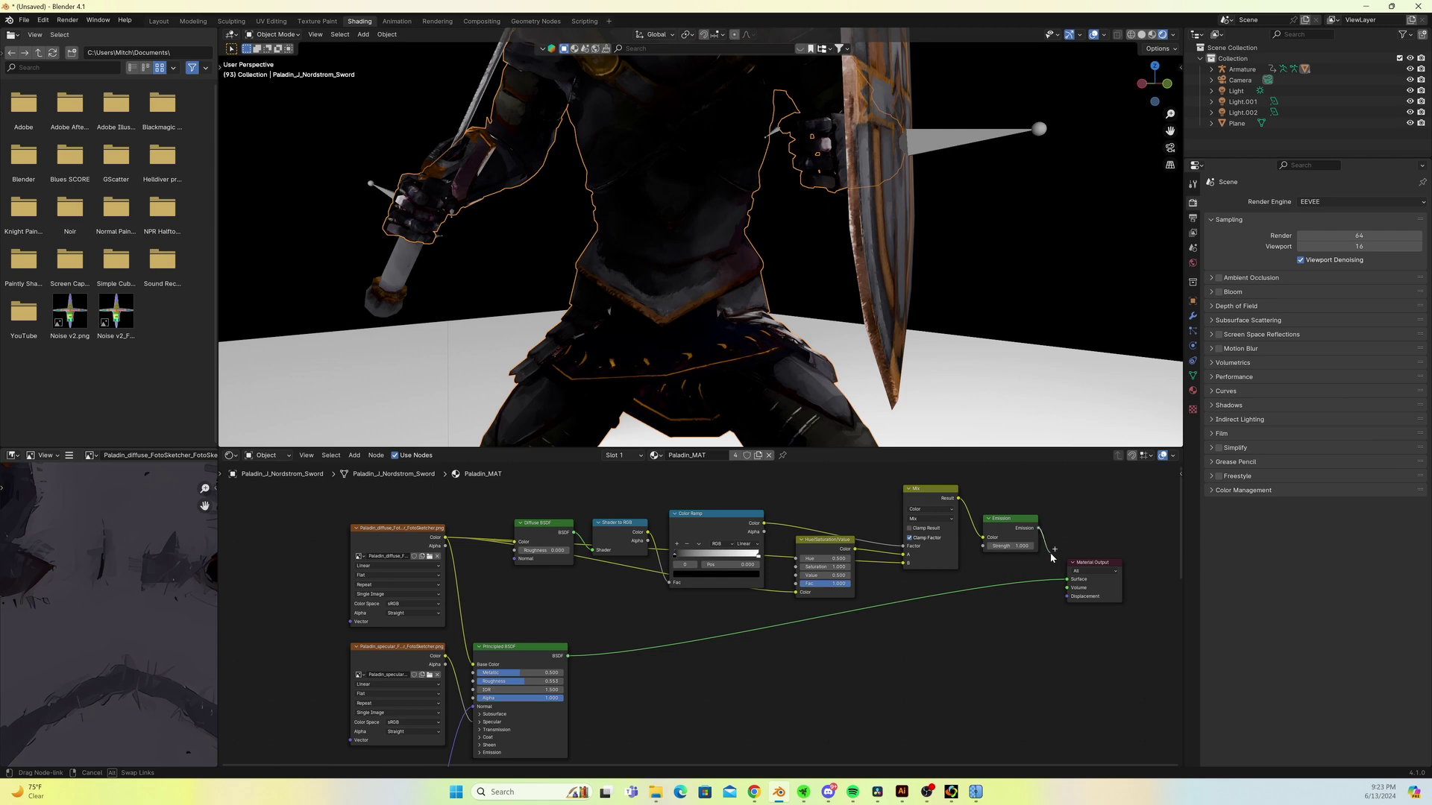
- Connect the Emission shader to the Material Output Surface and set Color Ramp interpolation to Constant
left_click_drag(1064, 581, 1066, 580)
scroll(931, 270, "up", 2)
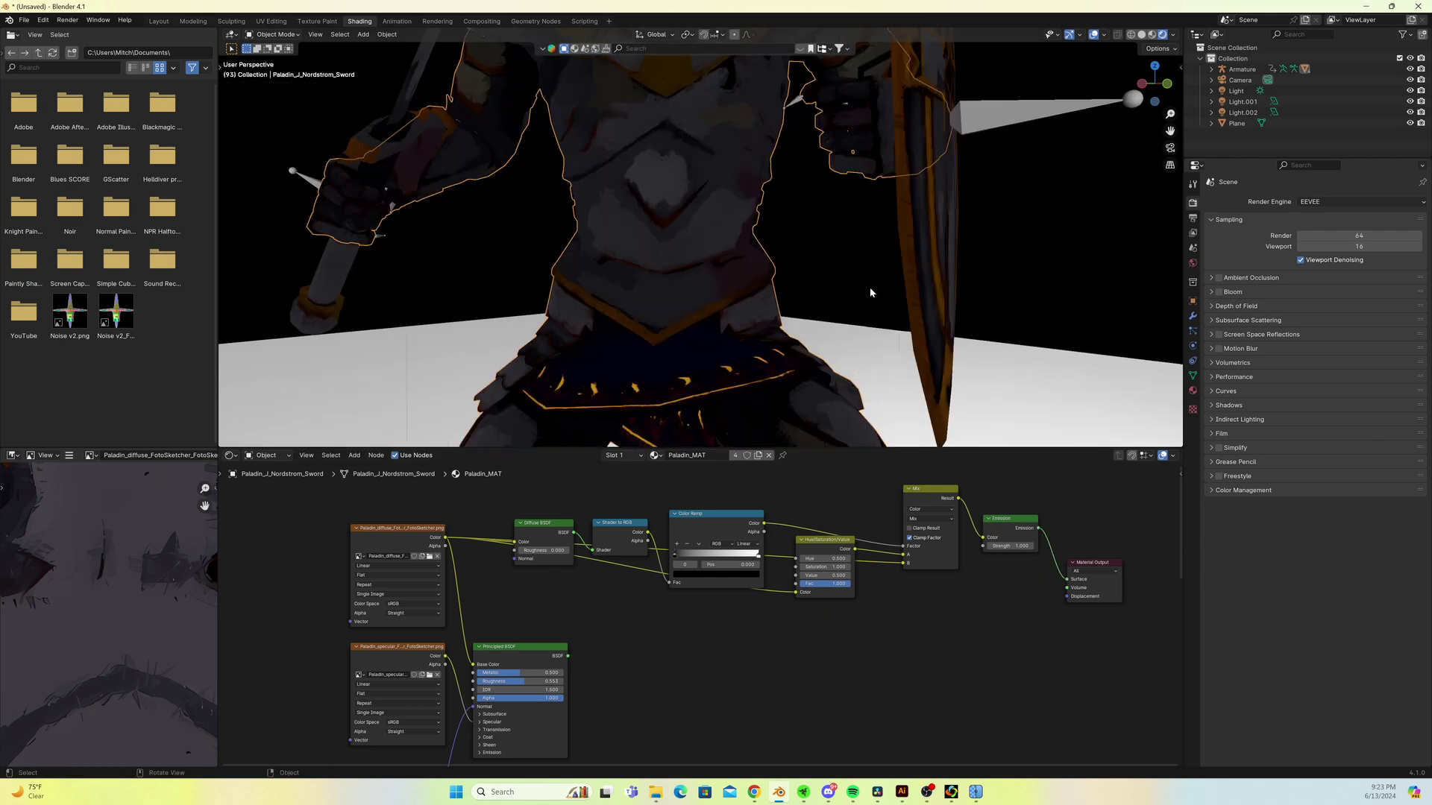
middle_click_drag(871, 292, 922, 409)
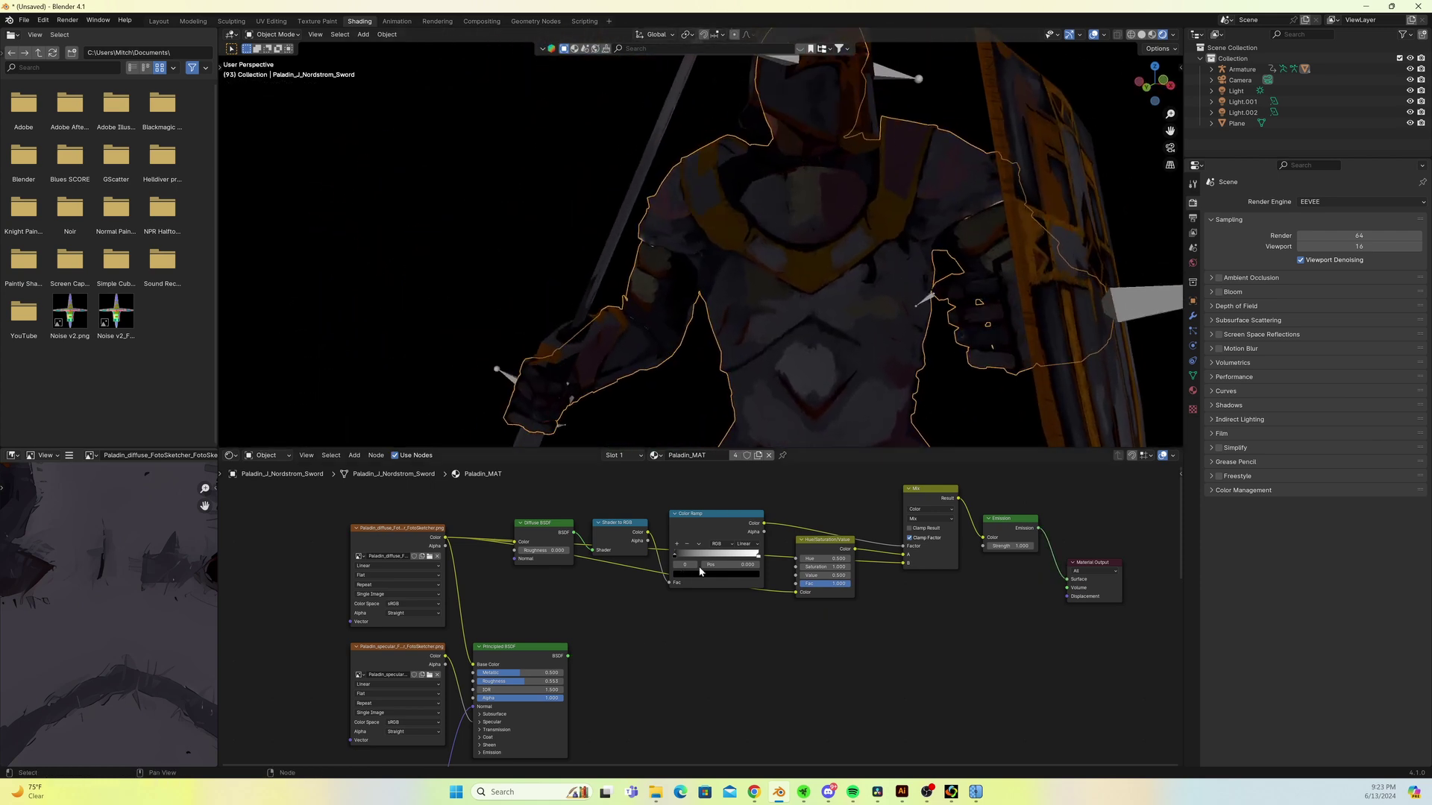
left_click(748, 596)
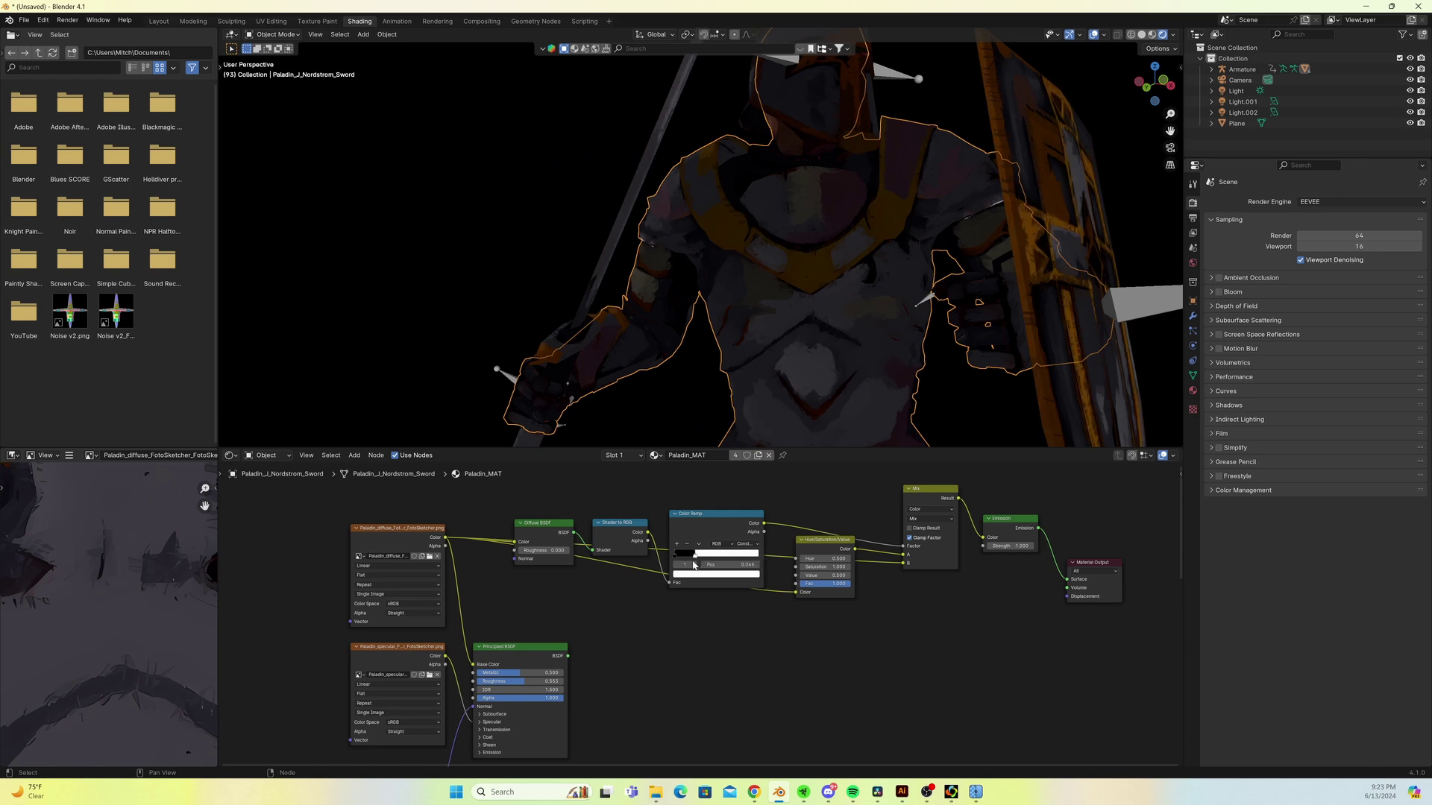
middle_click_drag(895, 343, 683, 445)
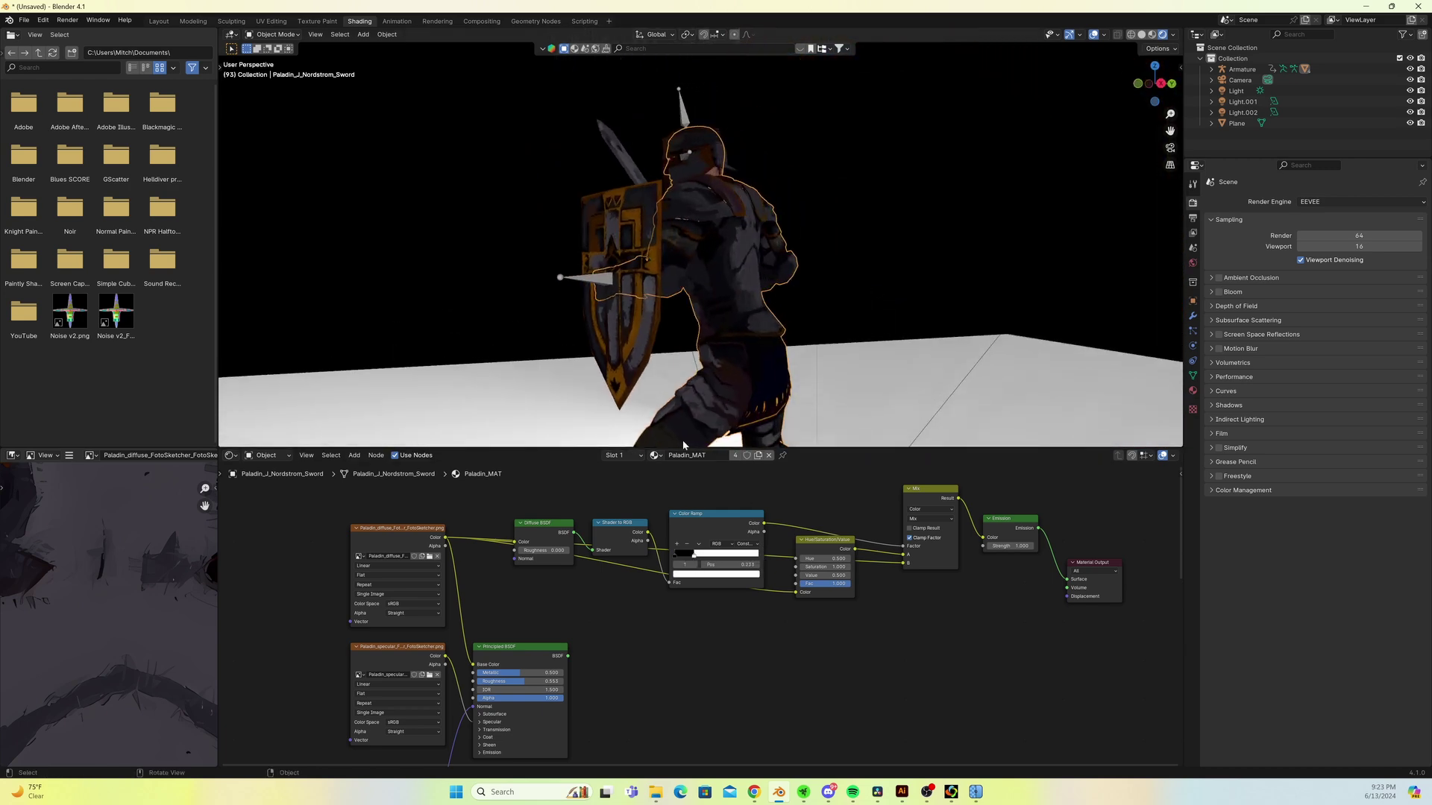
- Lighten the black Color Ramp stop to Value 0.158 and move it to position 0.523
left_click(677, 548)
left_click(691, 574)
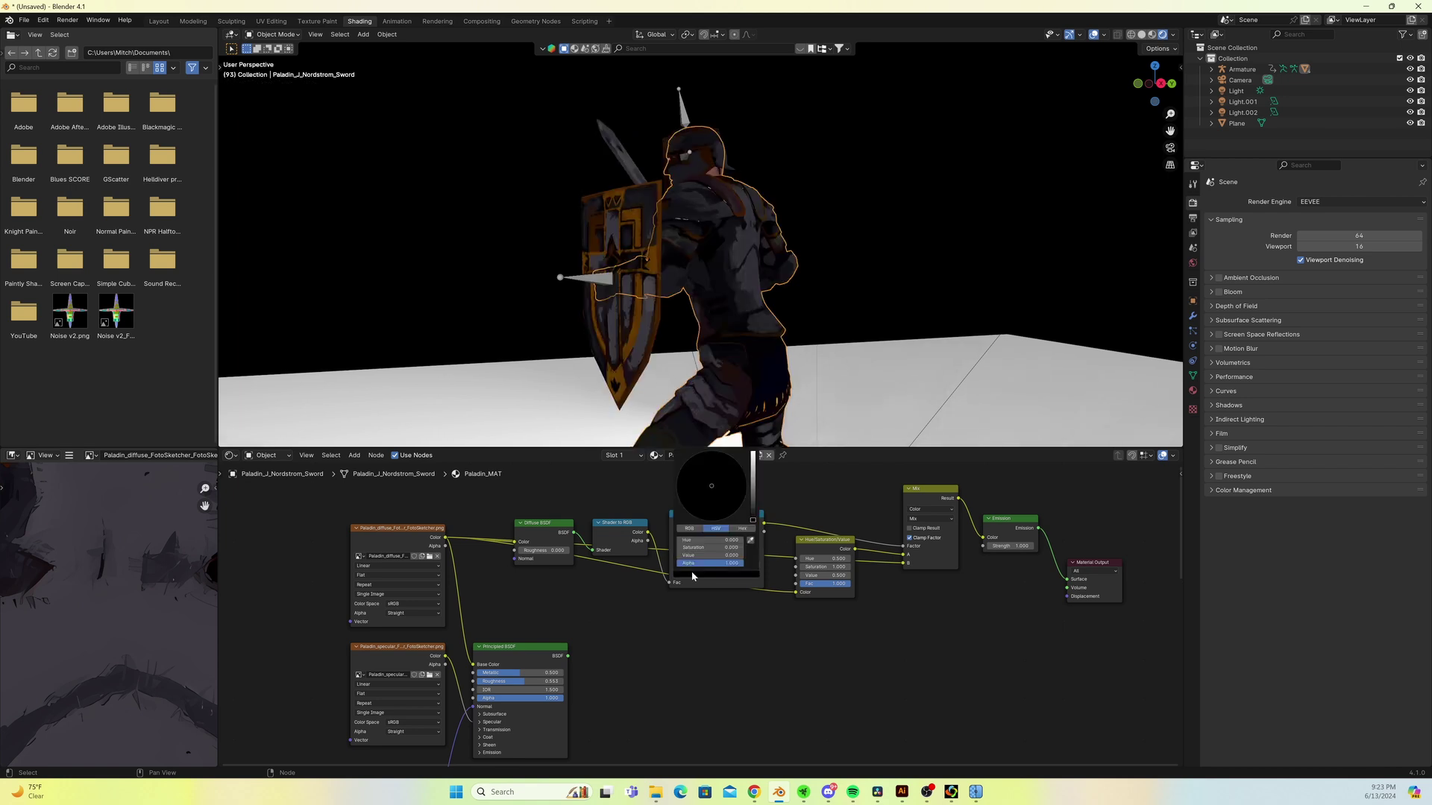
left_click(754, 491)
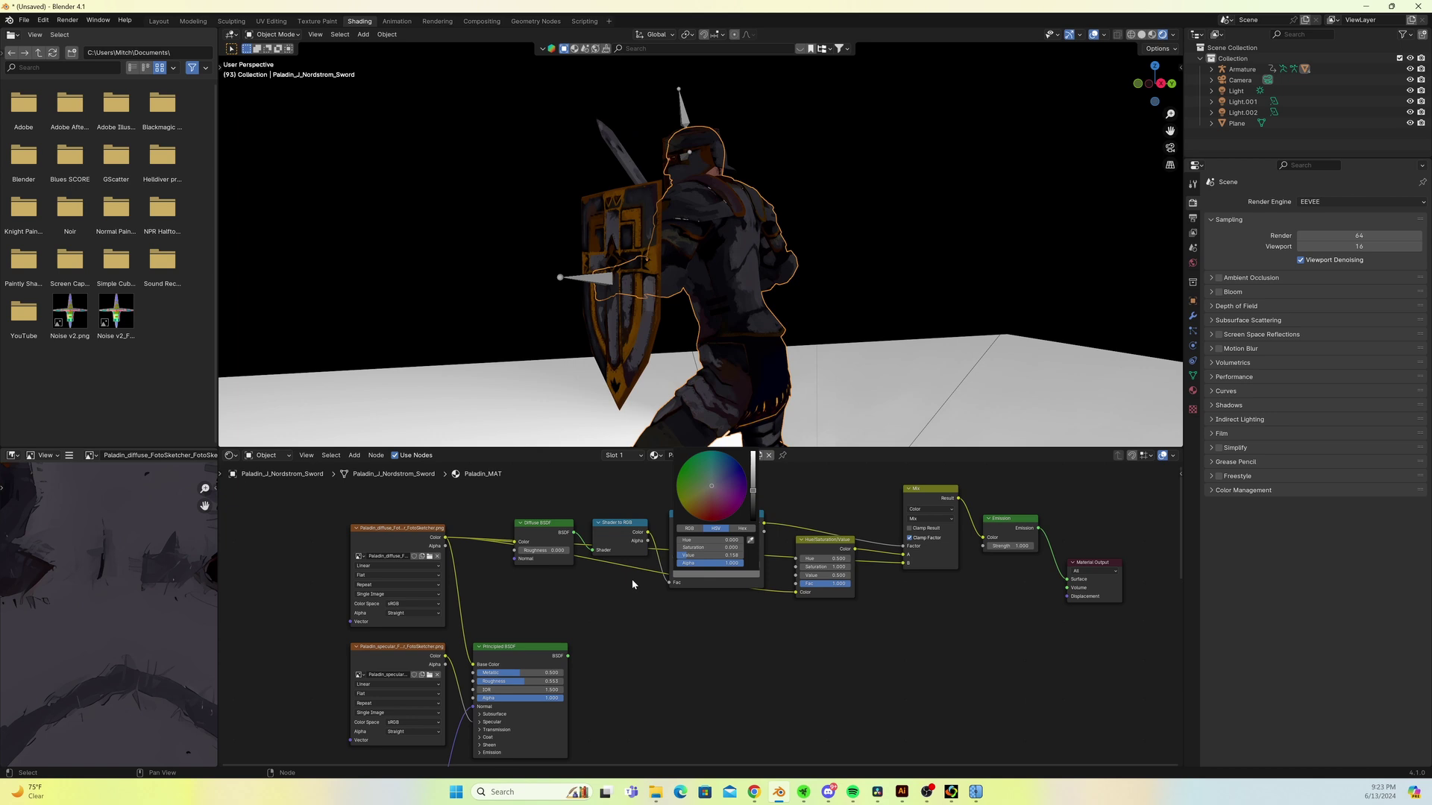
scroll(789, 230, "up", 6)
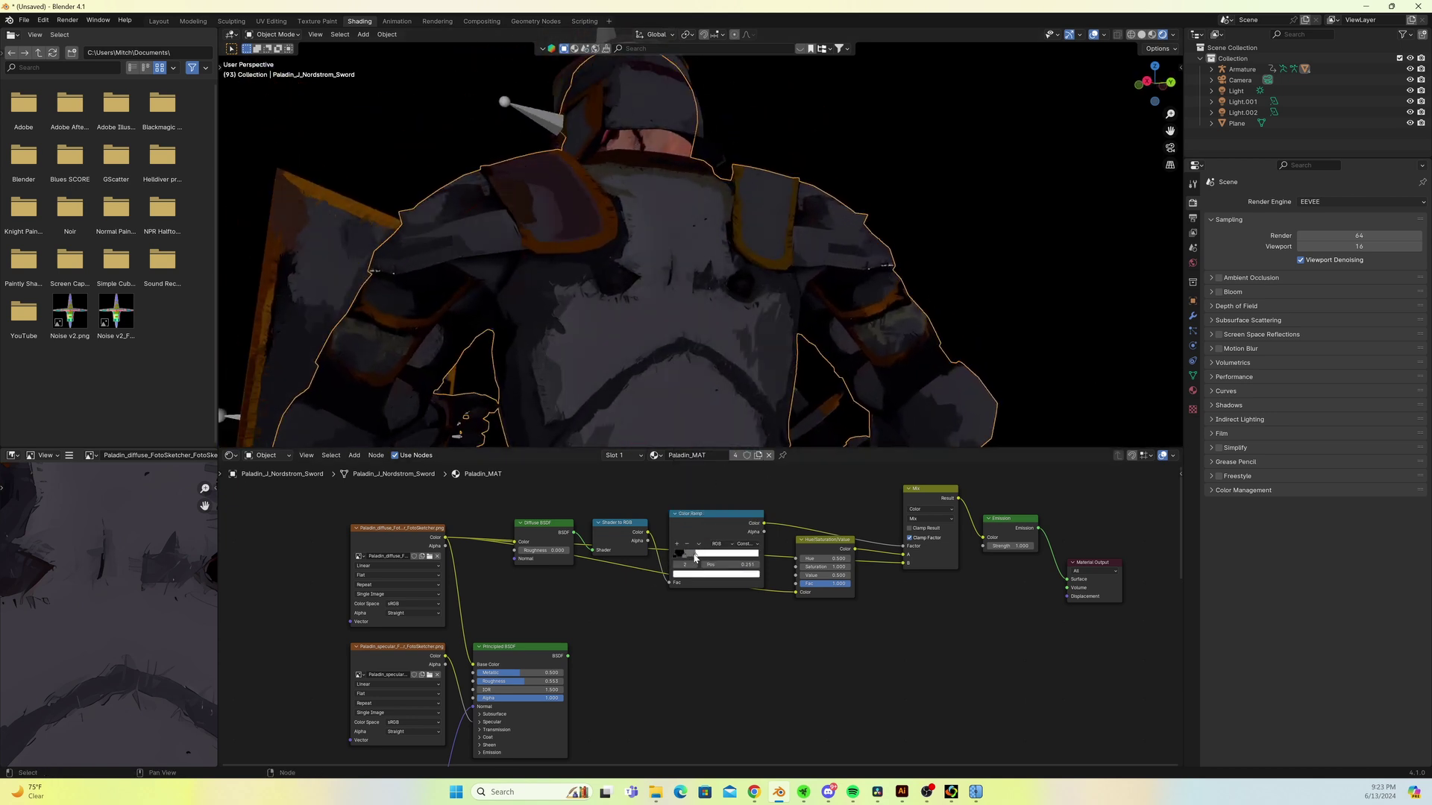
left_click_drag(694, 558, 718, 557)
middle_click_drag(772, 239, 929, 259)
scroll(891, 274, "up", 3)
scroll(891, 274, "up", 4)
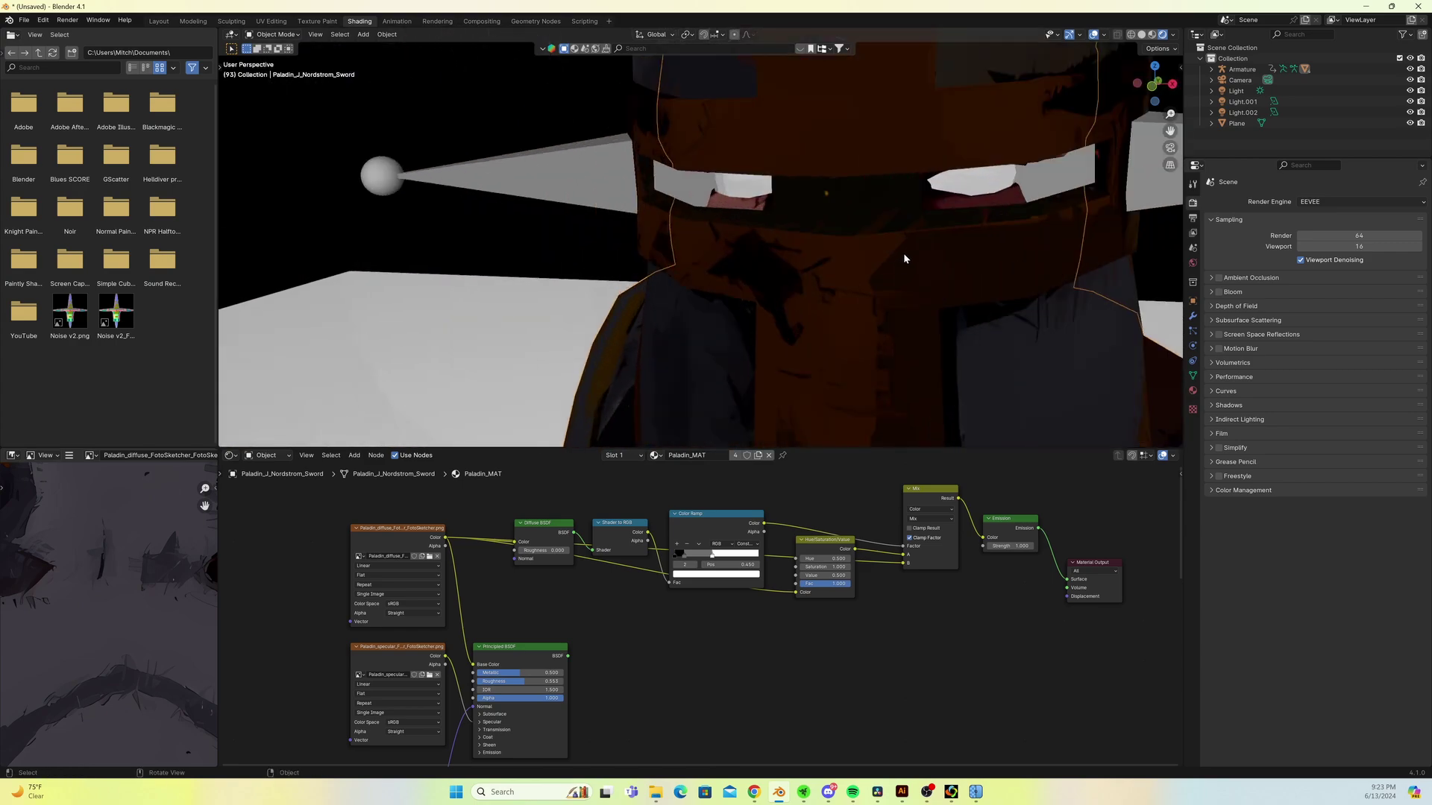